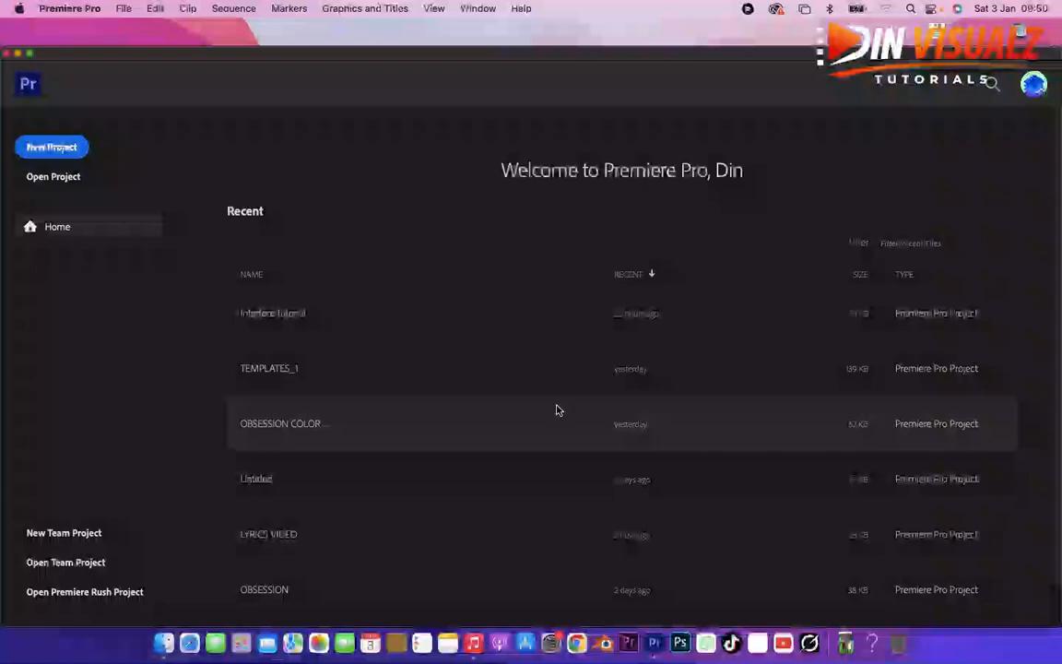
Open the recent "Interface tutorial" project and delete every item in its media list, including the existing sequence.
left_click(273, 318)
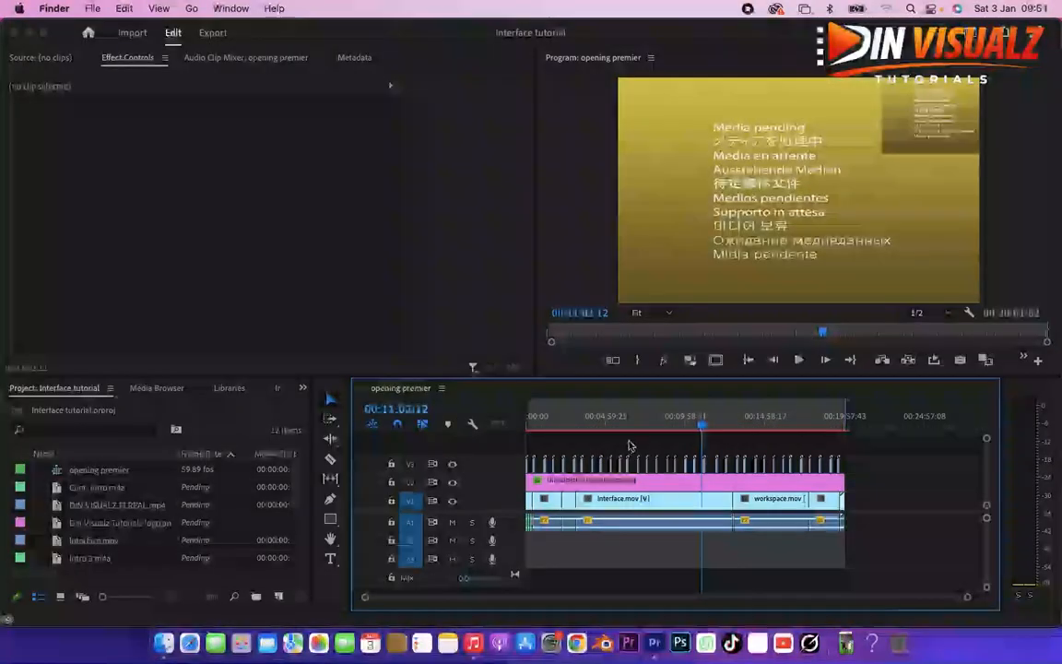
left_click(121, 507)
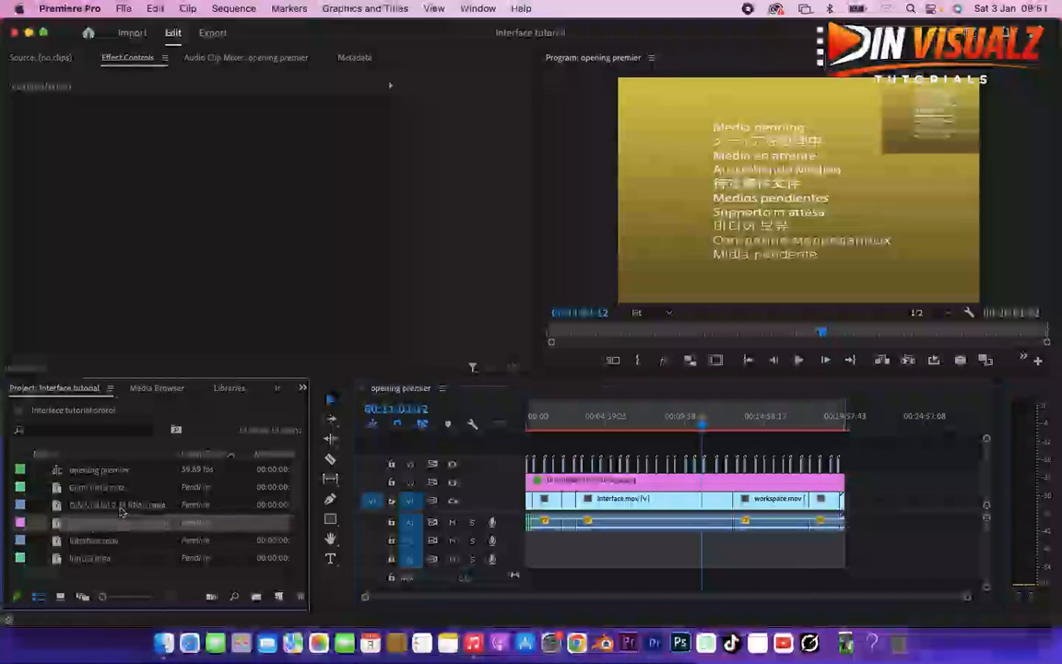
key("cmd+a")
key("BackSpace")
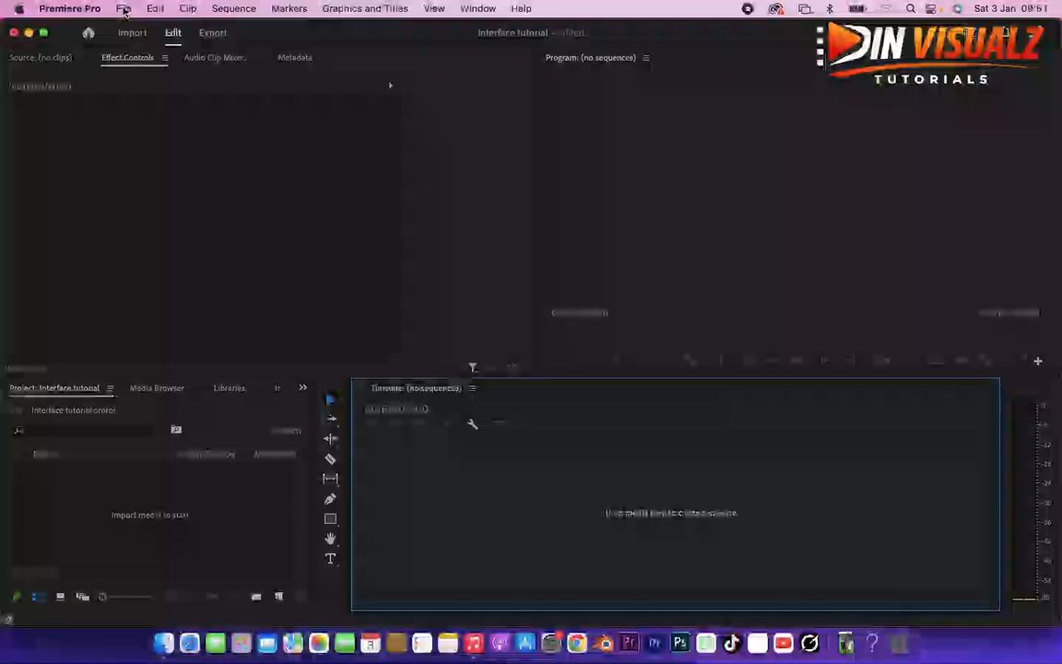
Import the three clips film maker's downfall.mp4, moments.mp4 and SET LIFE.mp4 from the FLIX MOMENTS folder.
right_click(117, 503)
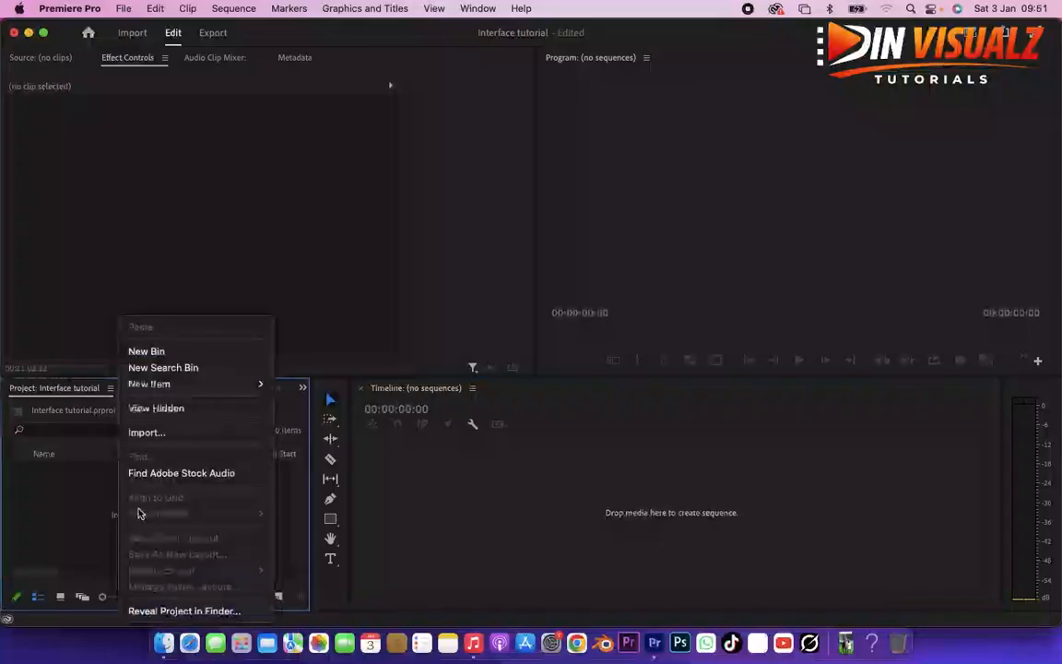
left_click(71, 515)
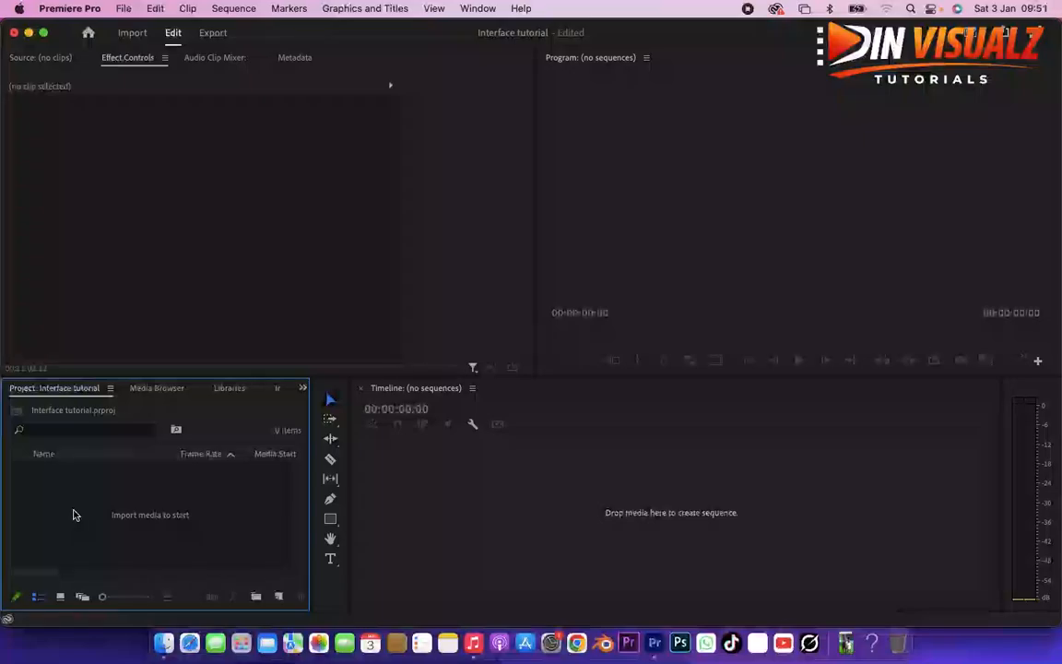
right_click(73, 514)
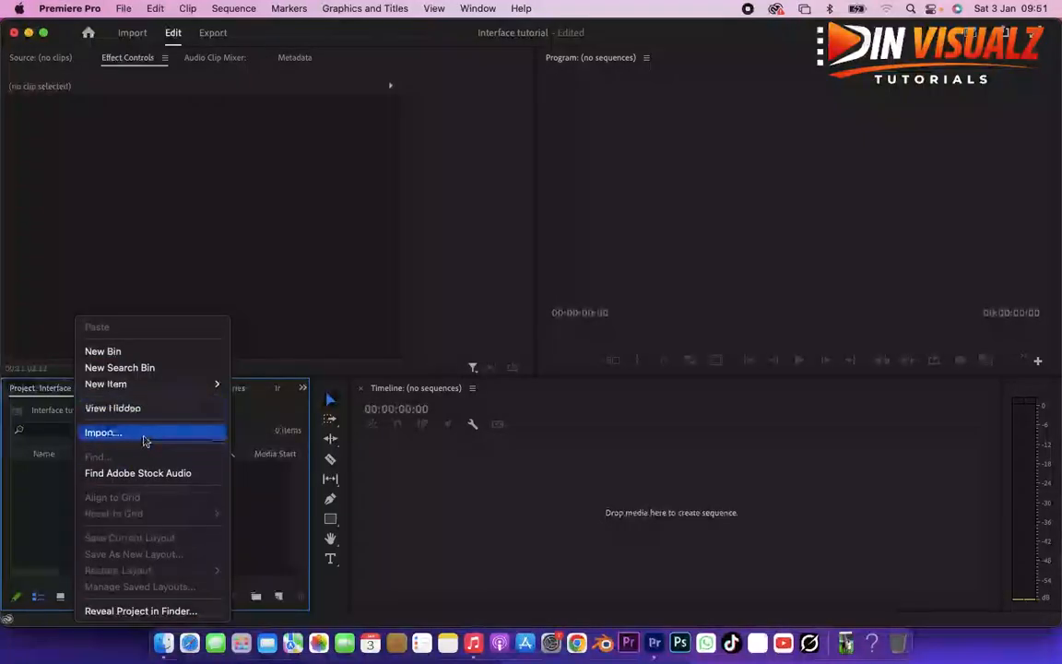
left_click(146, 435)
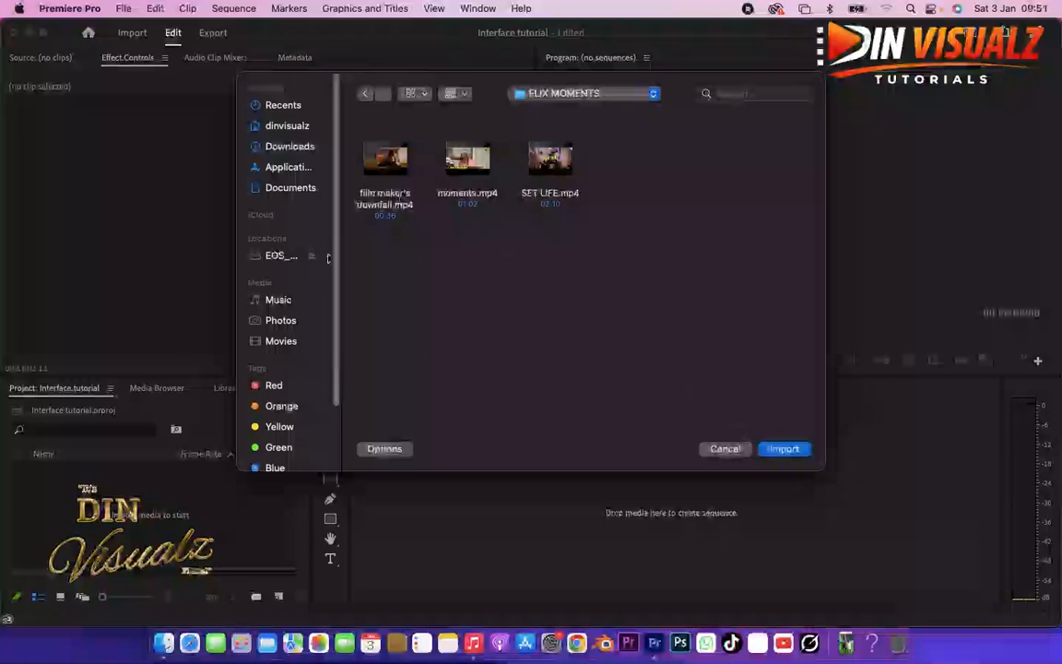
left_click_drag(623, 235, 353, 126)
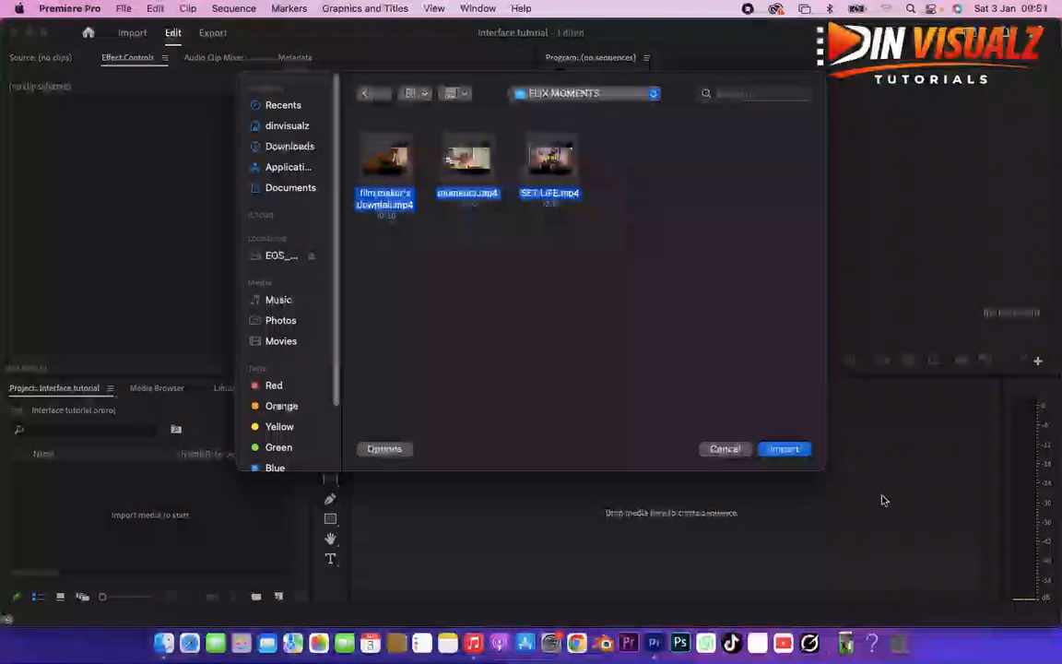
left_click(782, 449)
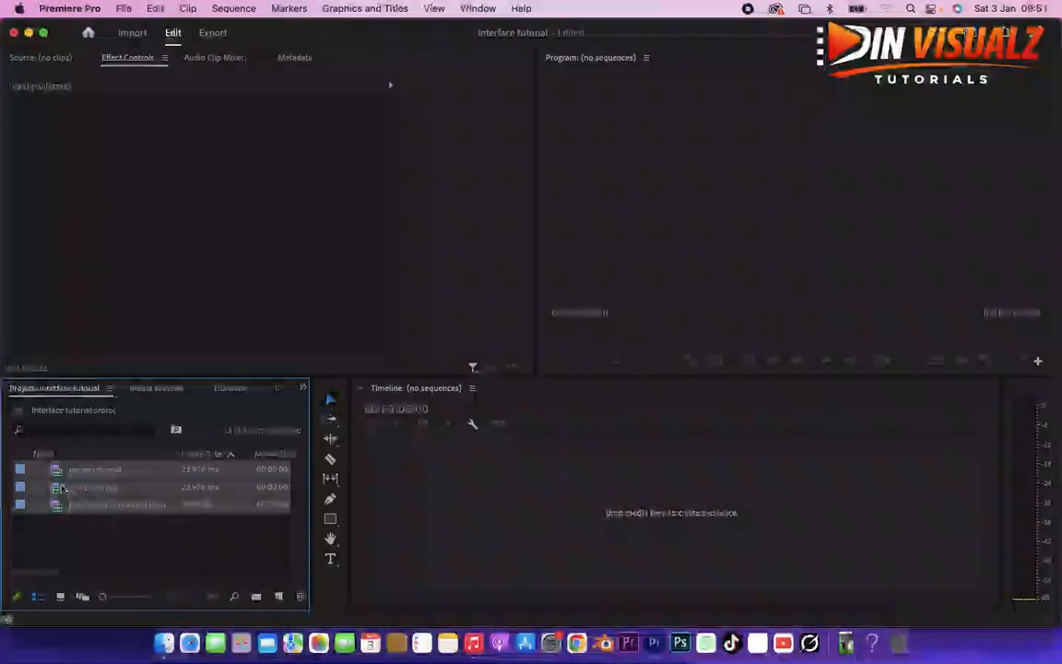
Create a new bin with its default name, move the three imported clips into it and open it.
right_click(63, 488)
right_click(53, 535)
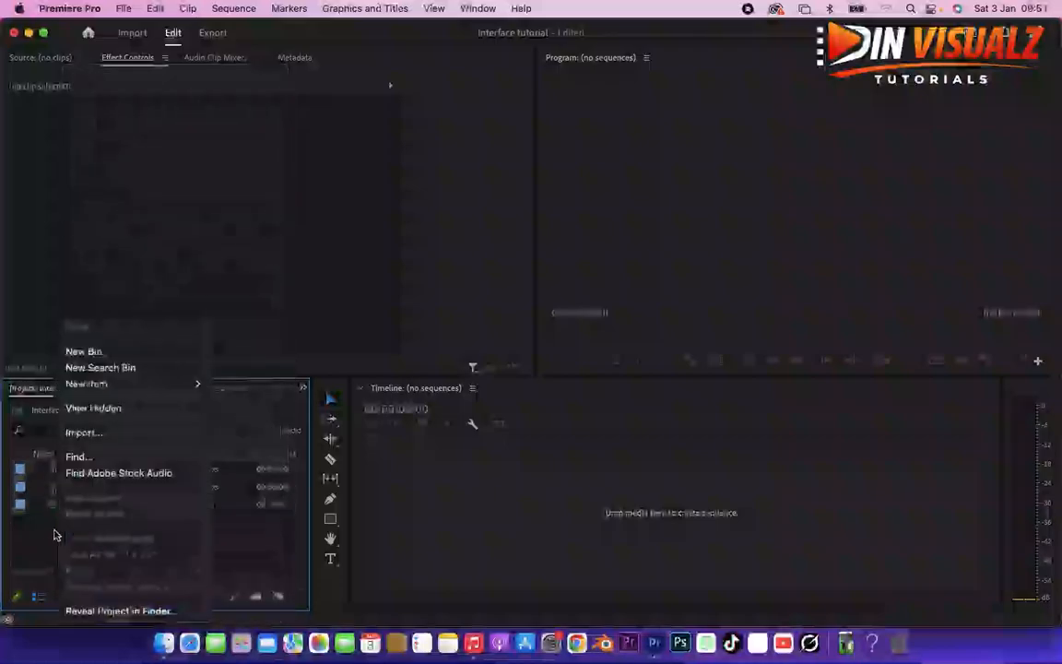
left_click(83, 351)
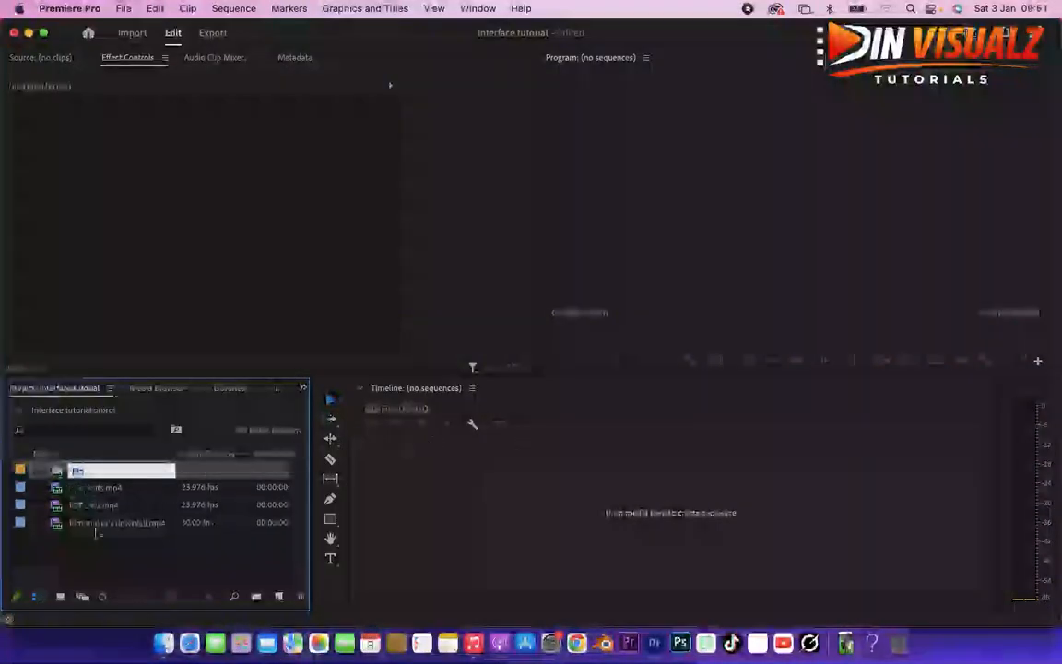
left_click(95, 536)
left_click_drag(89, 552, 58, 473)
left_click(40, 470)
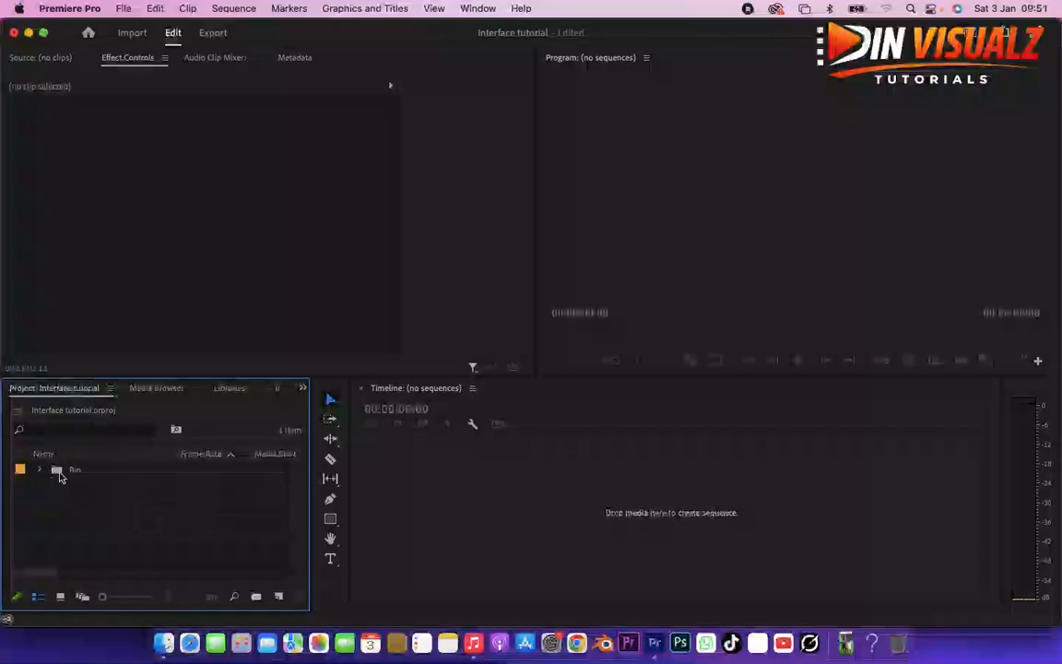
double_click(58, 472)
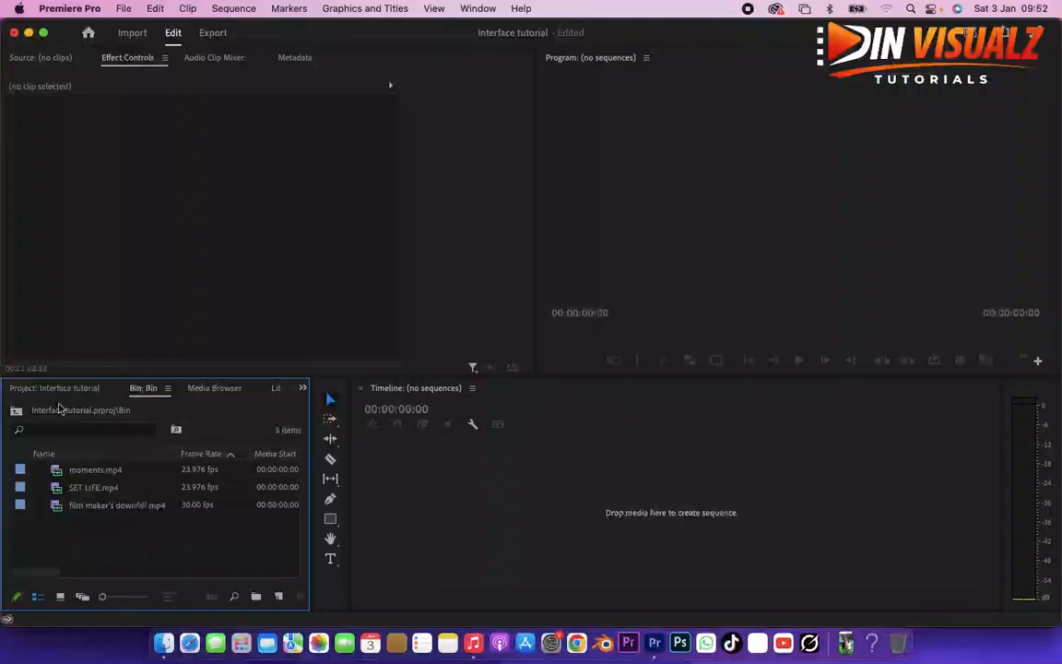
Preview moments.mp4 in the source monitor and create a new sequence by placing the clip on the empty timeline.
left_click(586, 469)
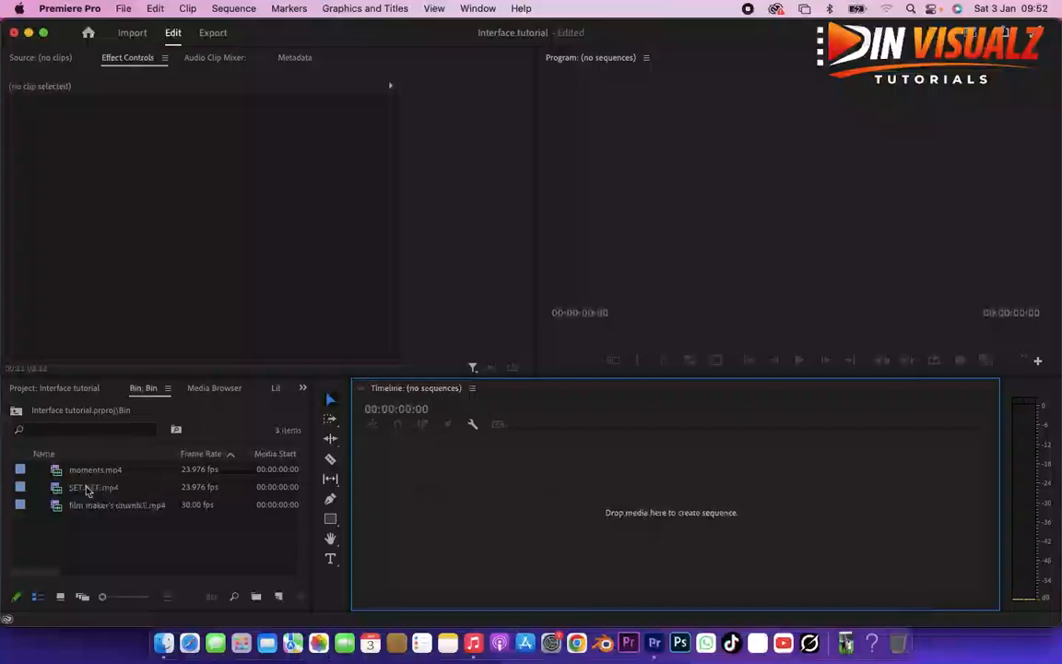
left_click(55, 472)
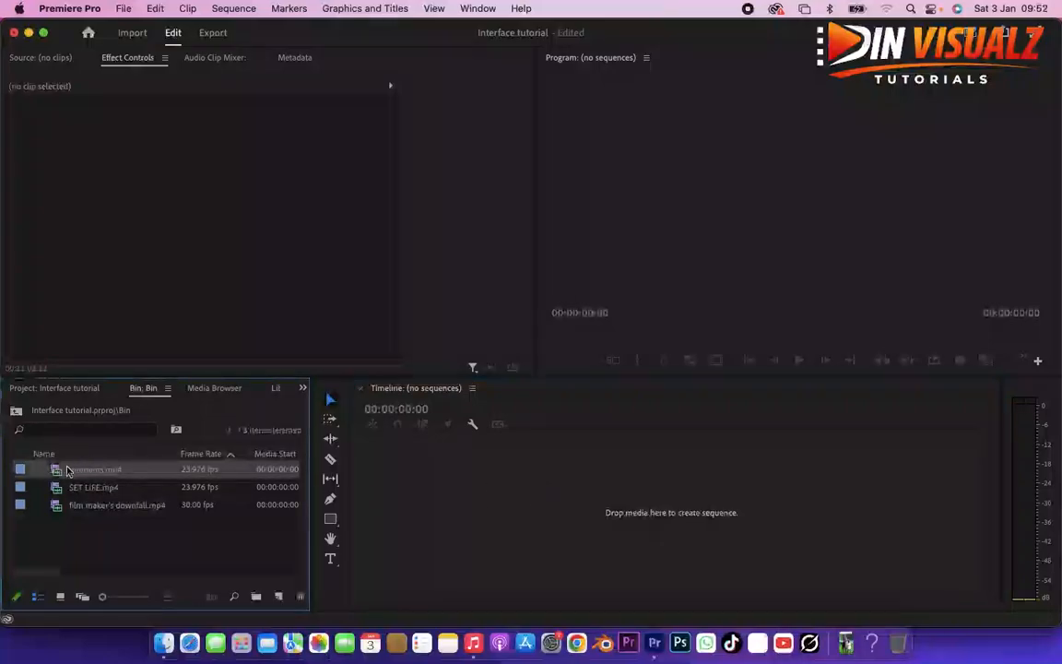
double_click(55, 473)
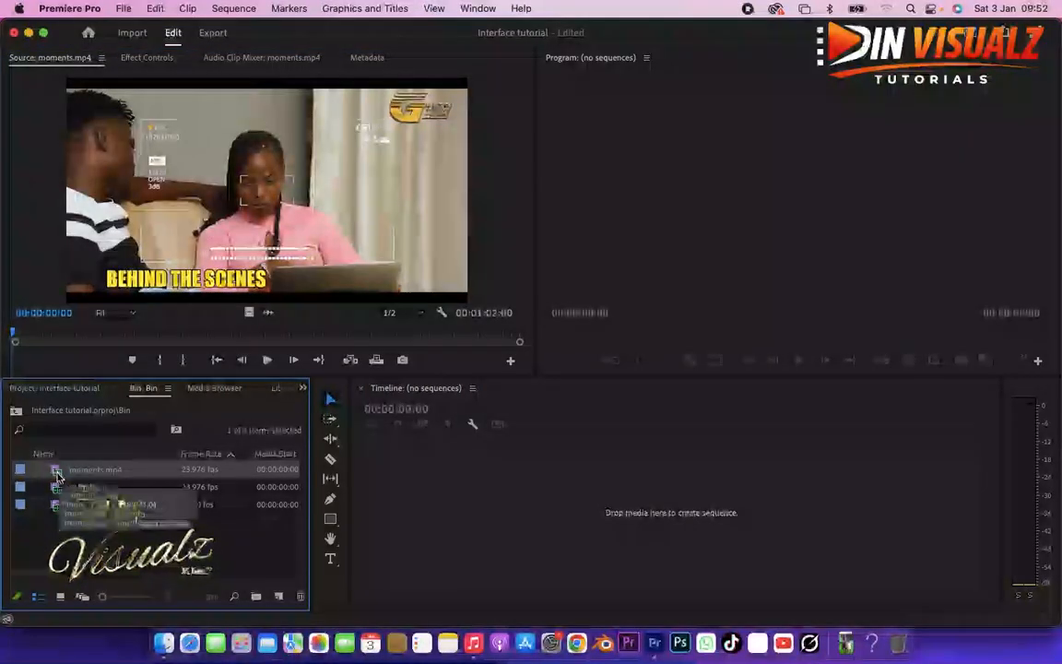
left_click_drag(55, 474, 560, 483)
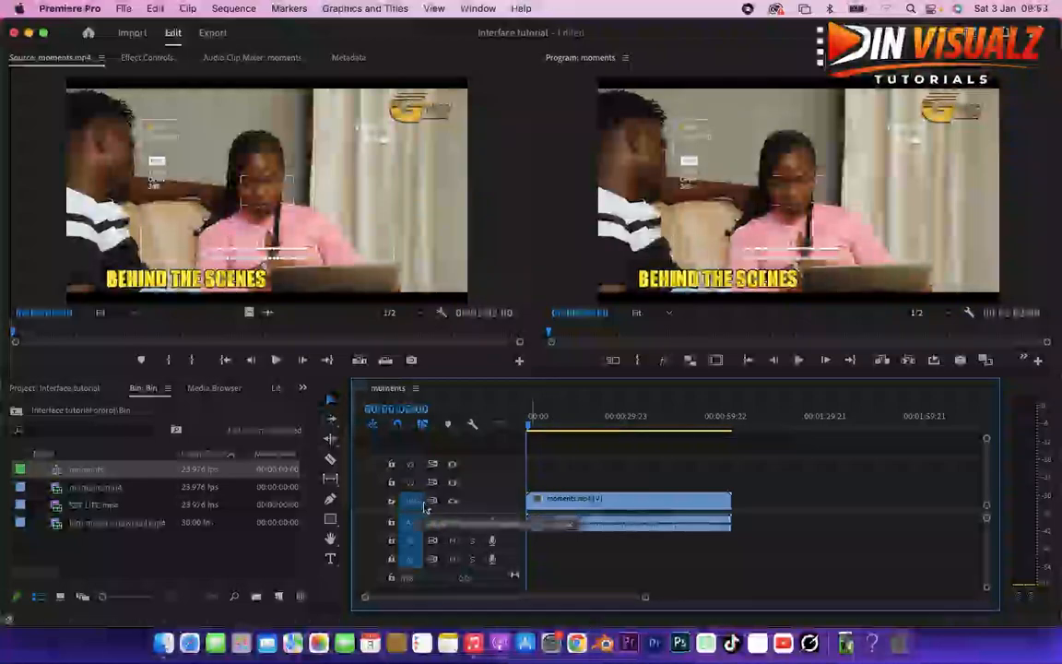
Try the moments clip's video on the higher video tracks and return it to V1.
left_click_drag(561, 504, 555, 452)
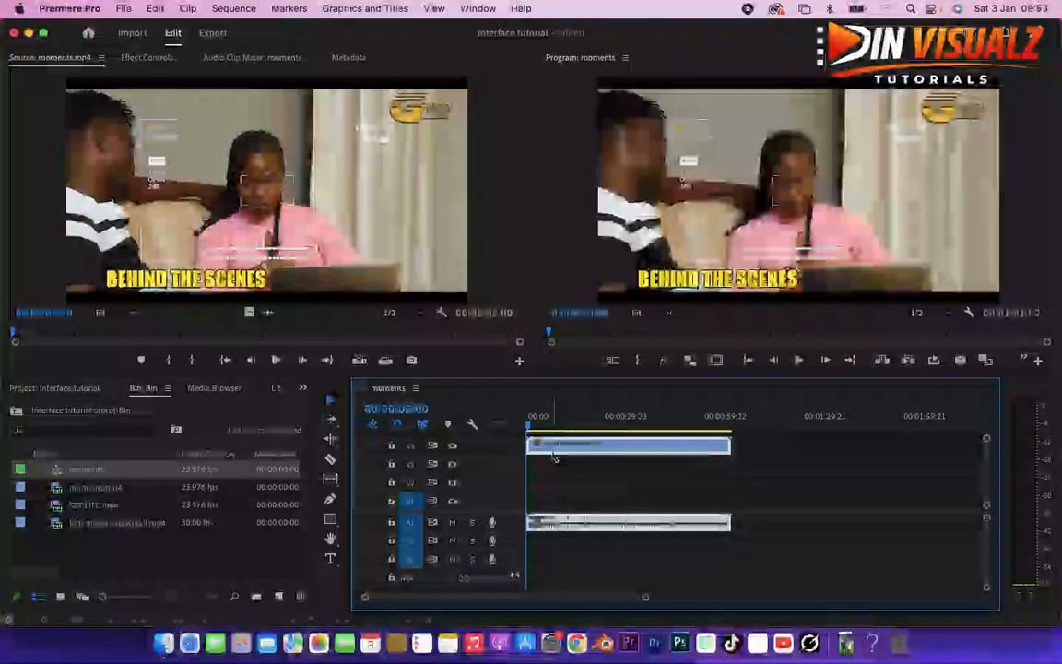
left_click_drag(558, 446, 542, 442)
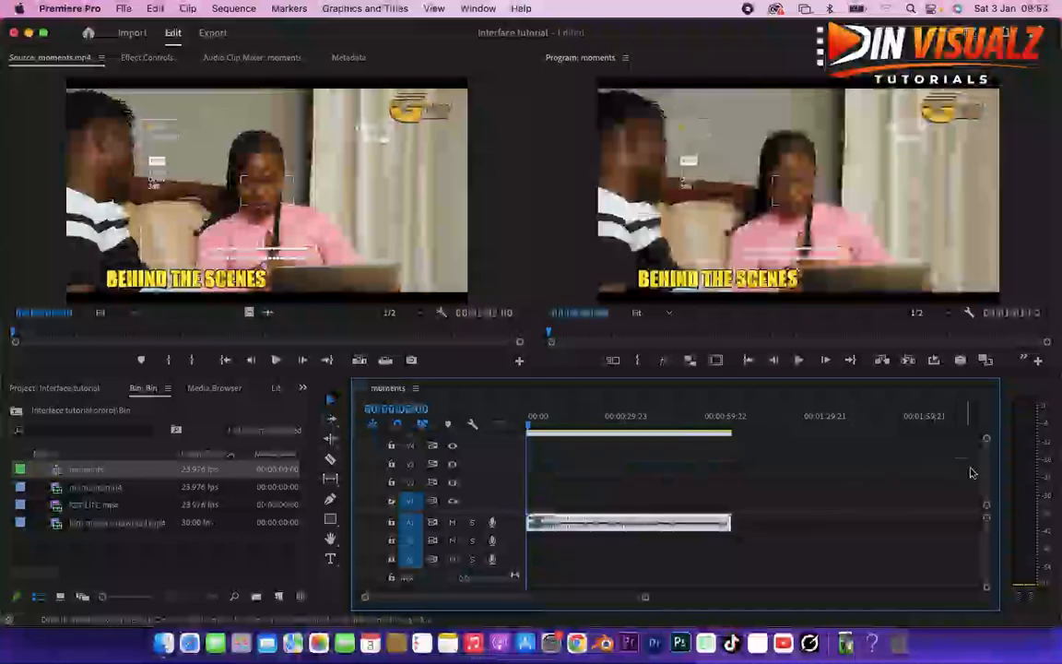
mouse_move(990, 467)
left_mouse_down()
mouse_move(988, 453)
mouse_move(984, 491)
mouse_move(984, 459)
left_mouse_up()
left_click_drag(594, 462, 590, 501)
left_click_drag(987, 467, 989, 501)
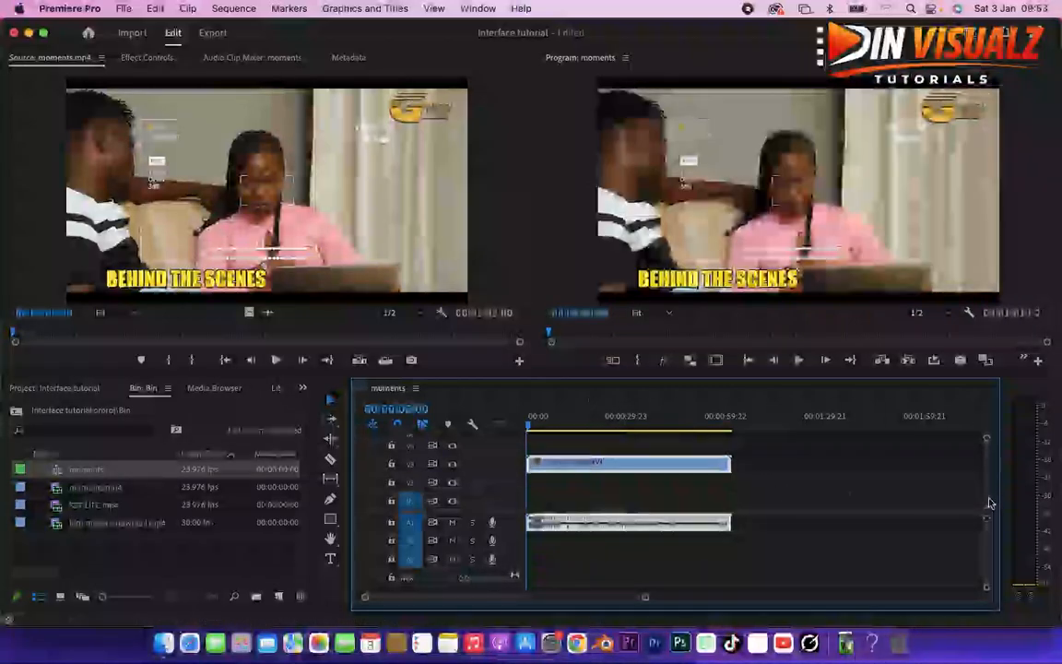
left_click_drag(595, 462, 597, 502)
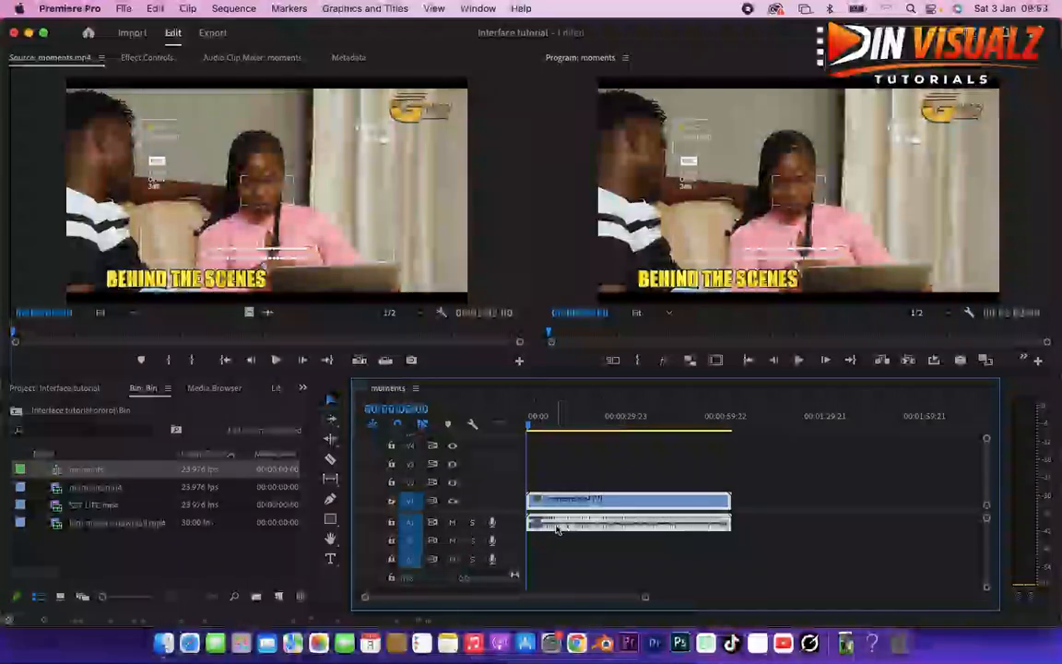
Try the moments clip's audio on the lower audio tracks and return it to A1.
left_click_drag(557, 527, 604, 569)
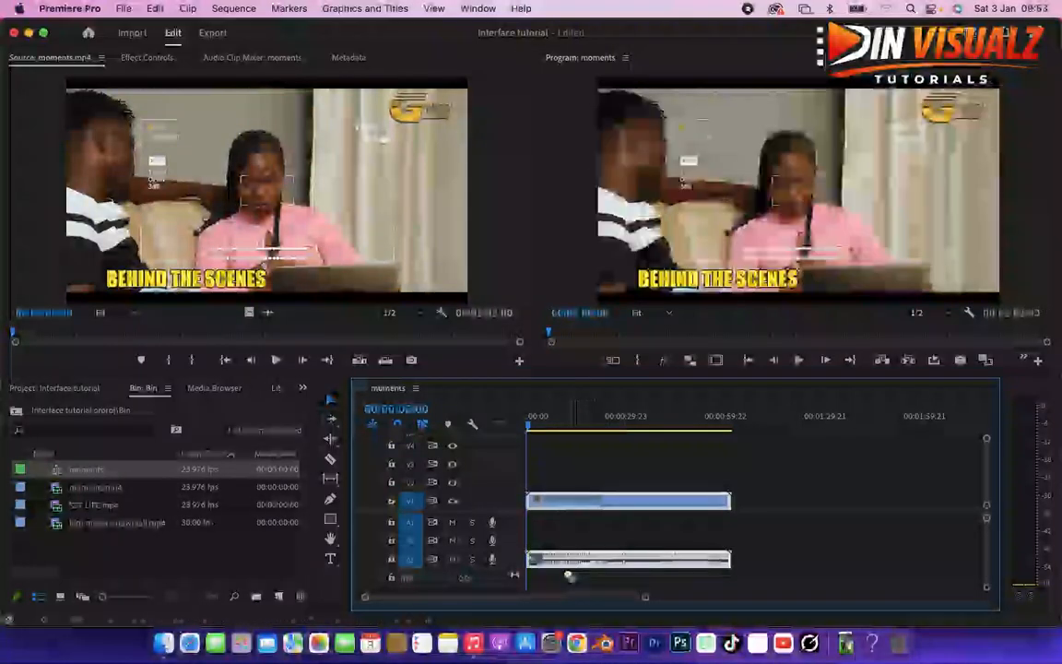
left_click_drag(568, 561, 573, 577)
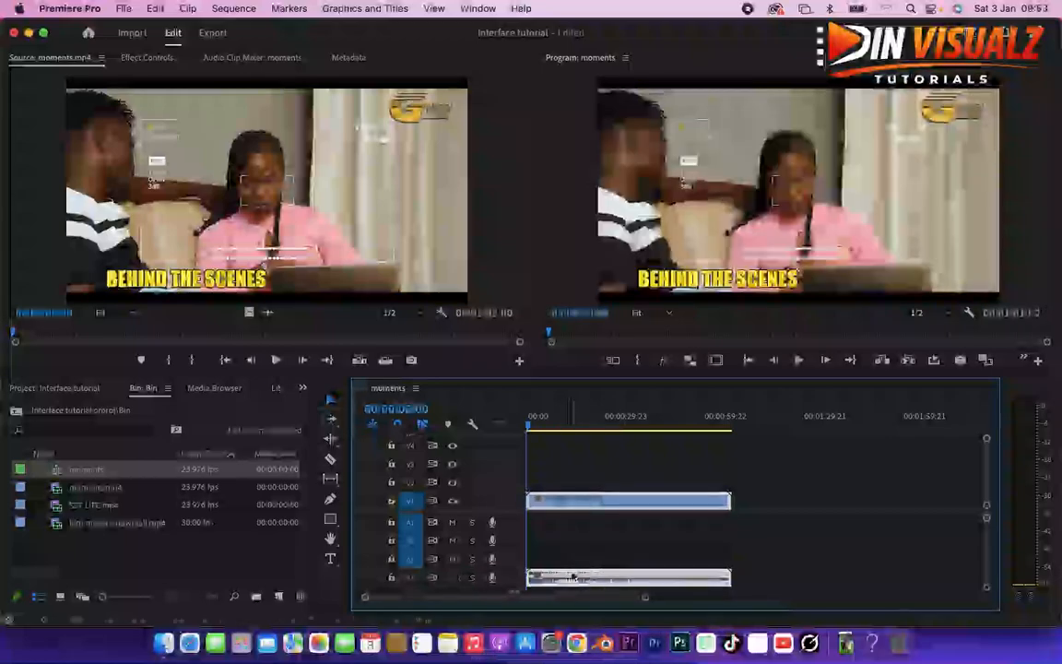
left_click_drag(607, 583, 598, 536)
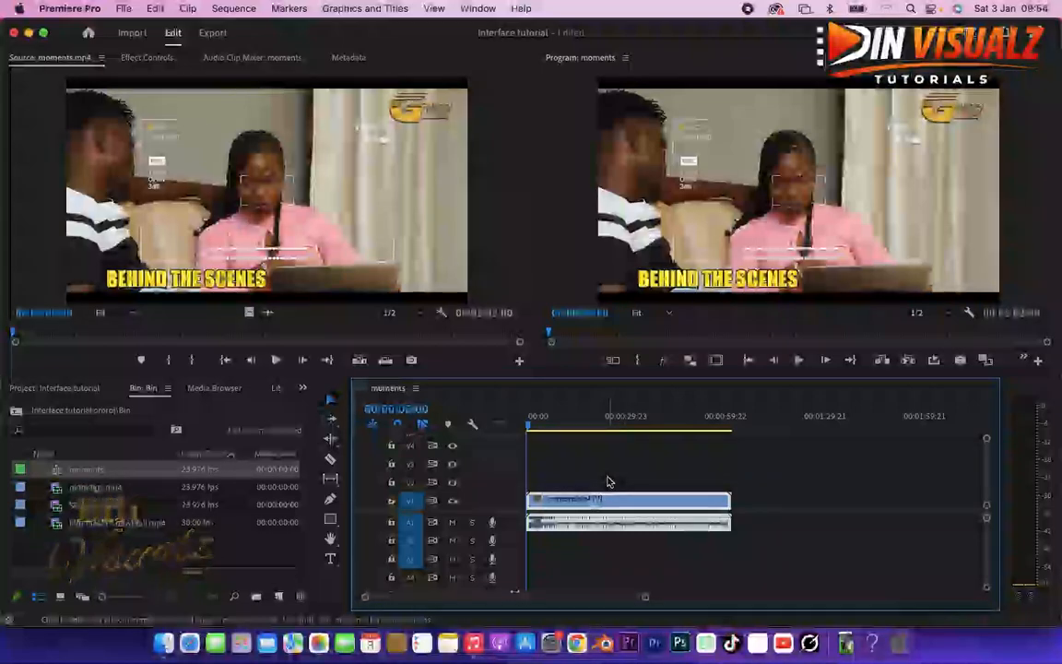
Place the playhead at about 6 seconds in the moments sequence and save the project.
left_click(586, 426)
left_click(545, 418)
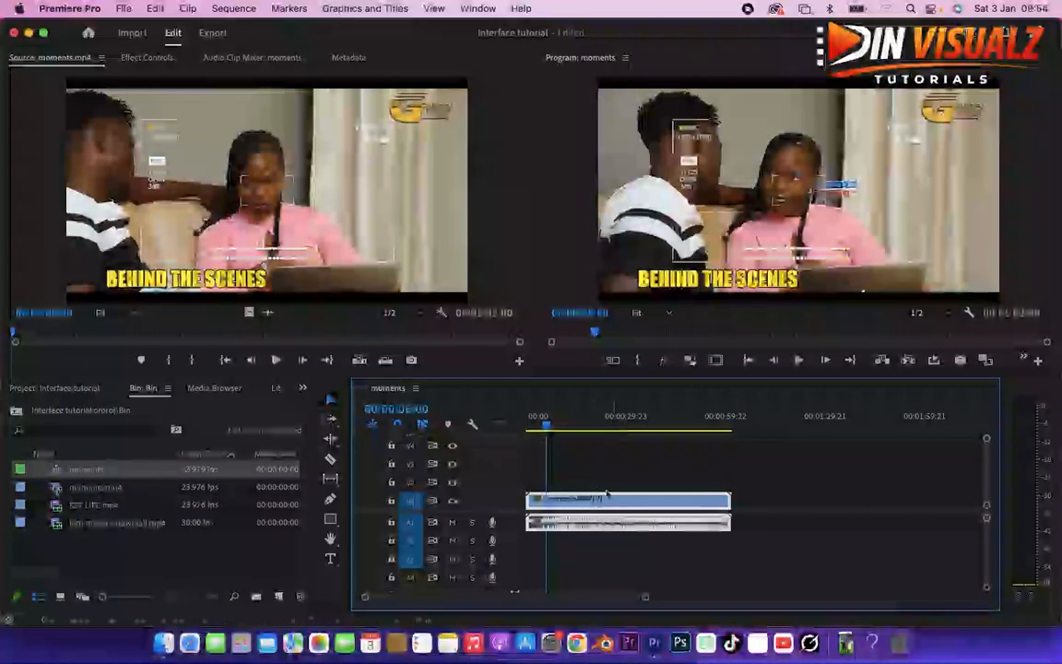
left_click(125, 9)
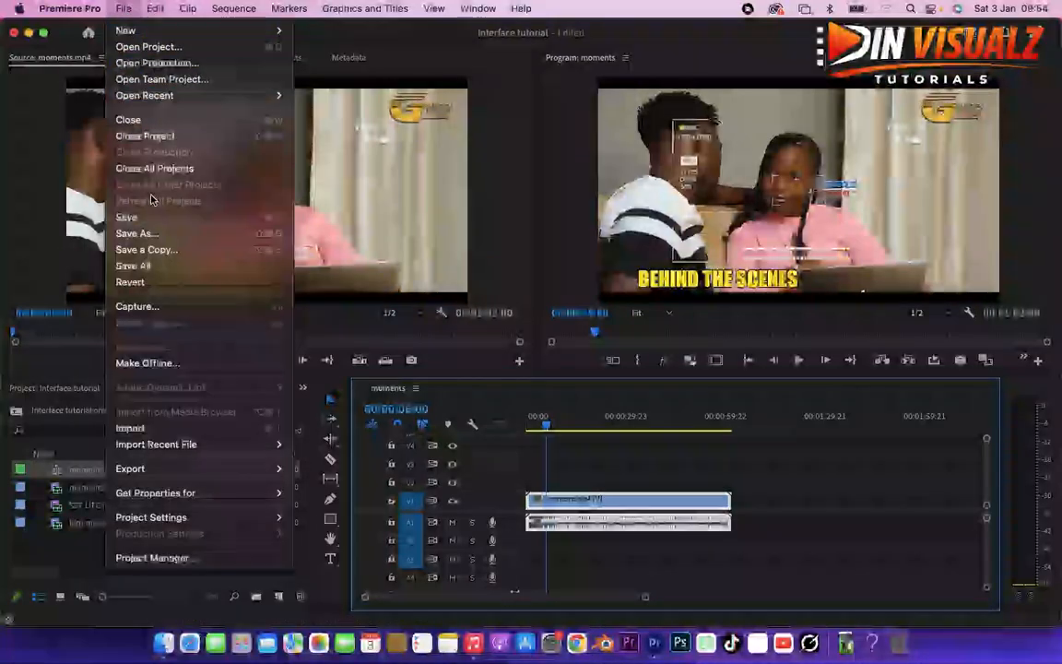
left_click(148, 217)
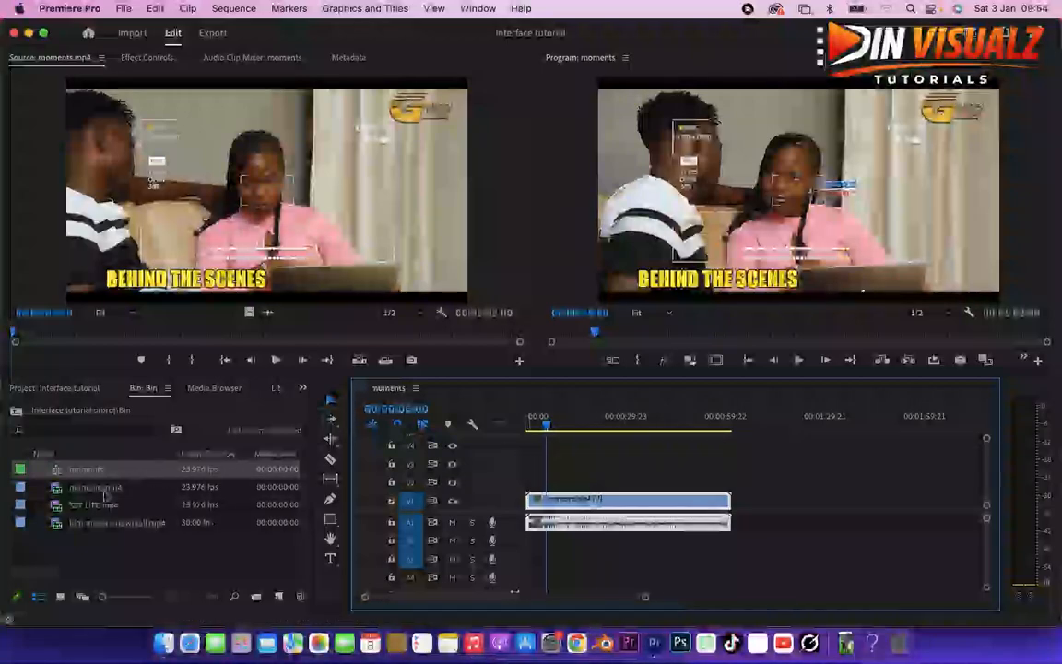
Add SET LIFE.mp4 and film maker's downfall.mp4 to V1 after the moments clip, leaving gaps between the clips.
left_click(61, 507)
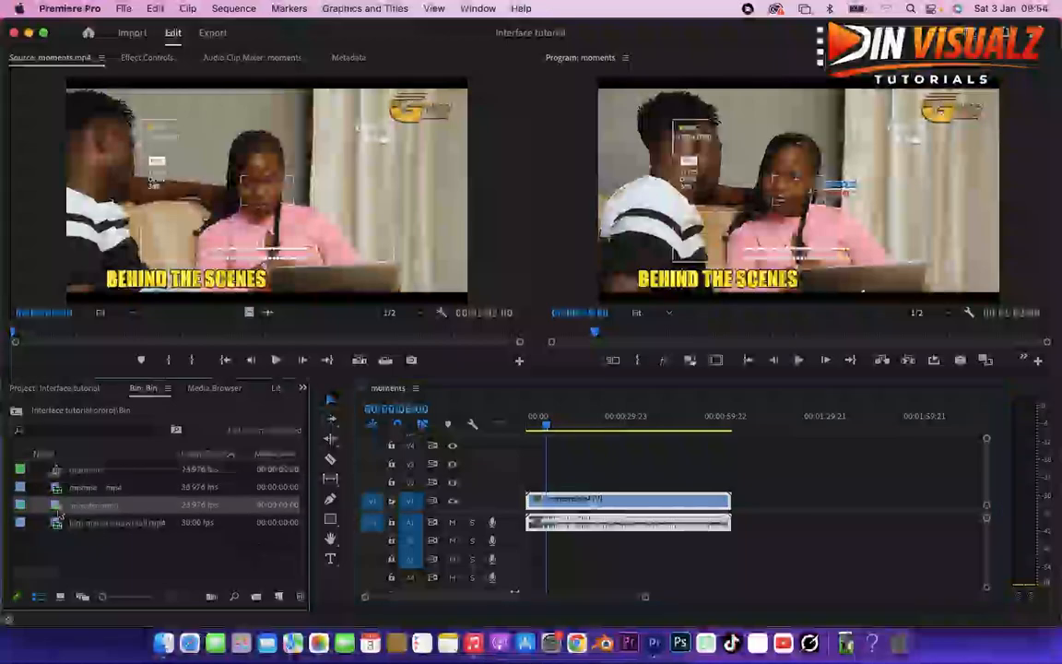
left_click_drag(220, 506, 758, 505)
left_click_drag(628, 598, 884, 604)
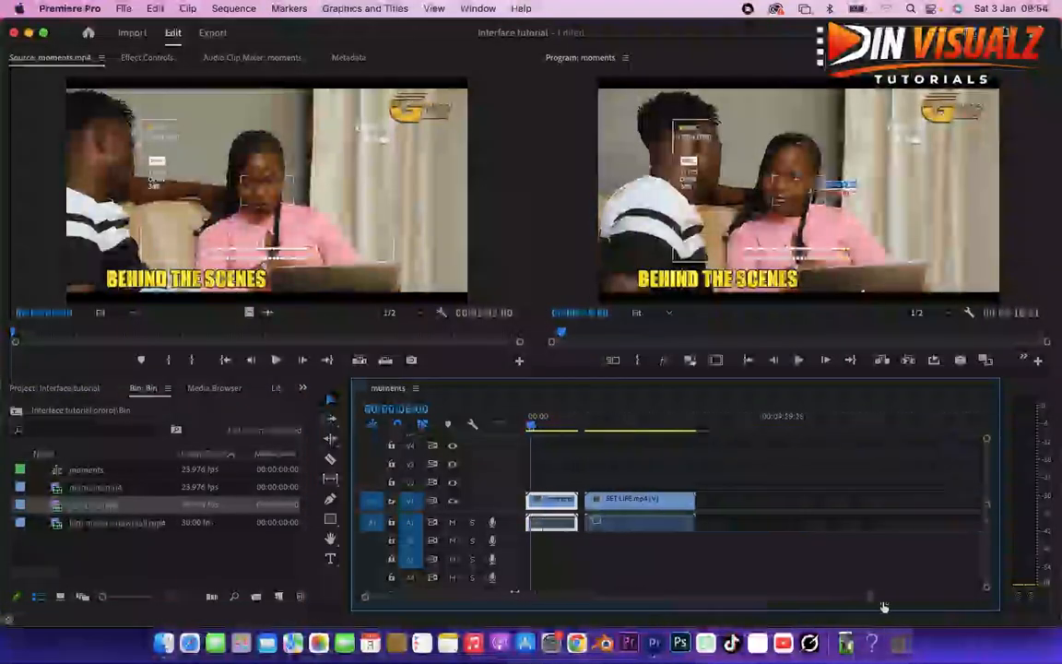
left_click_drag(57, 530, 705, 506)
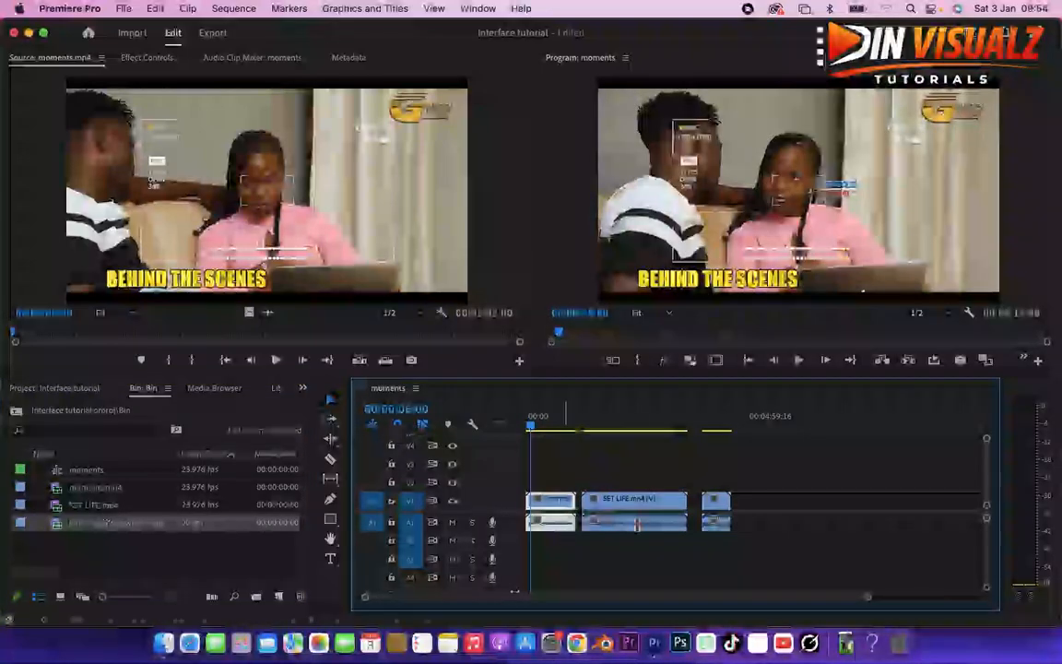
Move the playhead across the three timeline clips to view each one, returning to the start of the moments clip.
left_click_drag(558, 427, 588, 433)
left_click(595, 424)
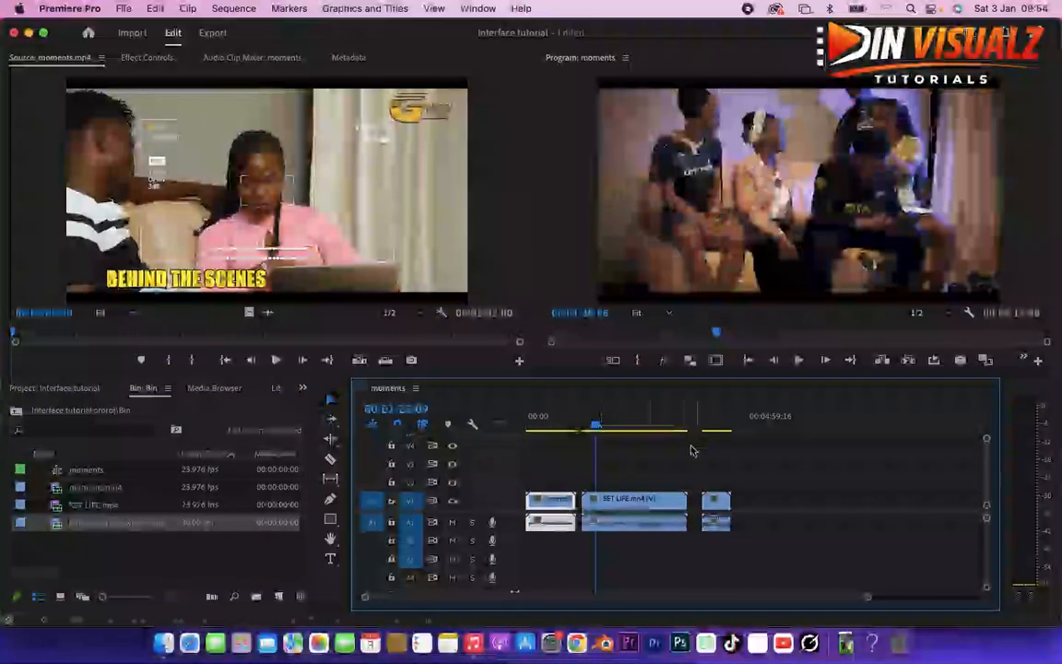
left_click(717, 425)
left_click(535, 427)
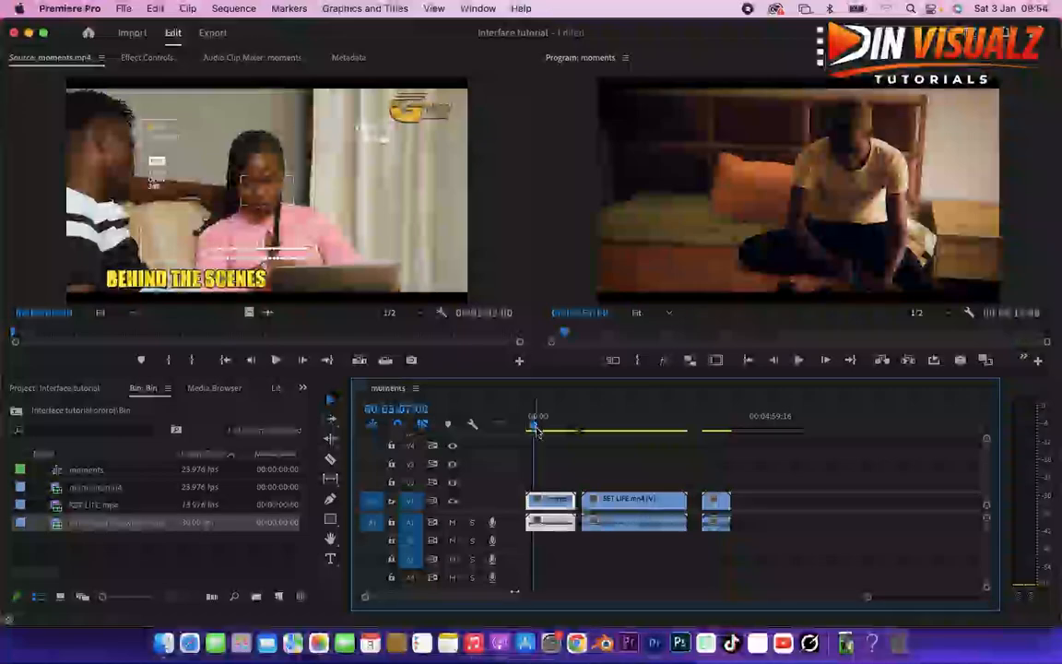
left_click_drag(536, 429, 537, 432)
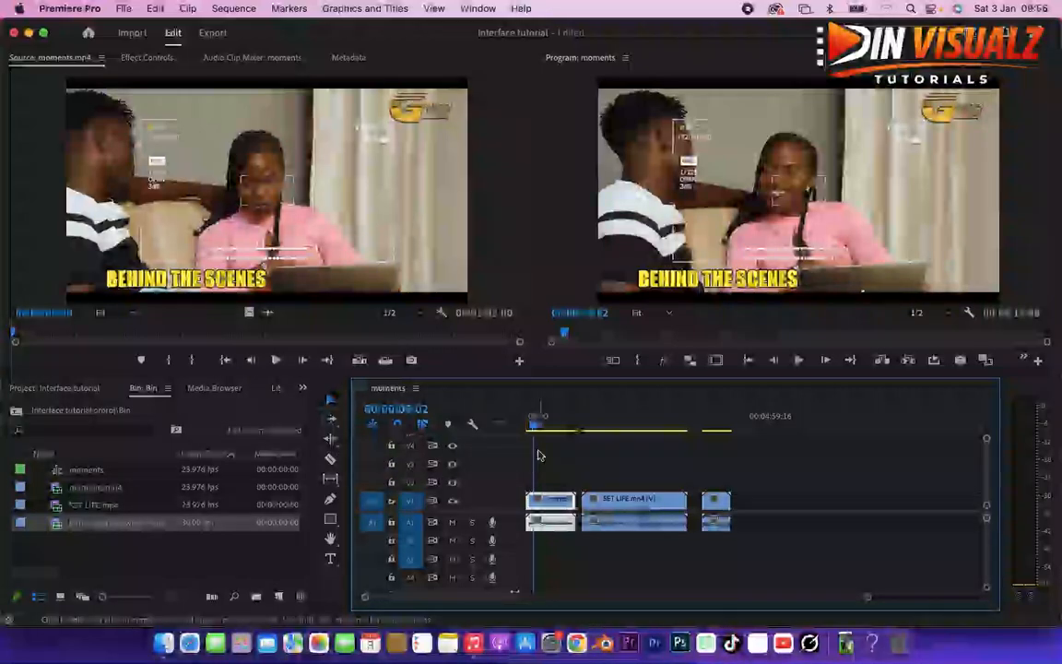
Cut the moments clip at about 14 seconds and move its second part farther along V1, opening a gap after the first part.
left_click_drag(544, 432, 541, 430)
left_click_drag(869, 597, 544, 599)
mouse_move(613, 426)
left_mouse_down()
mouse_move(639, 423)
mouse_move(632, 429)
left_mouse_up()
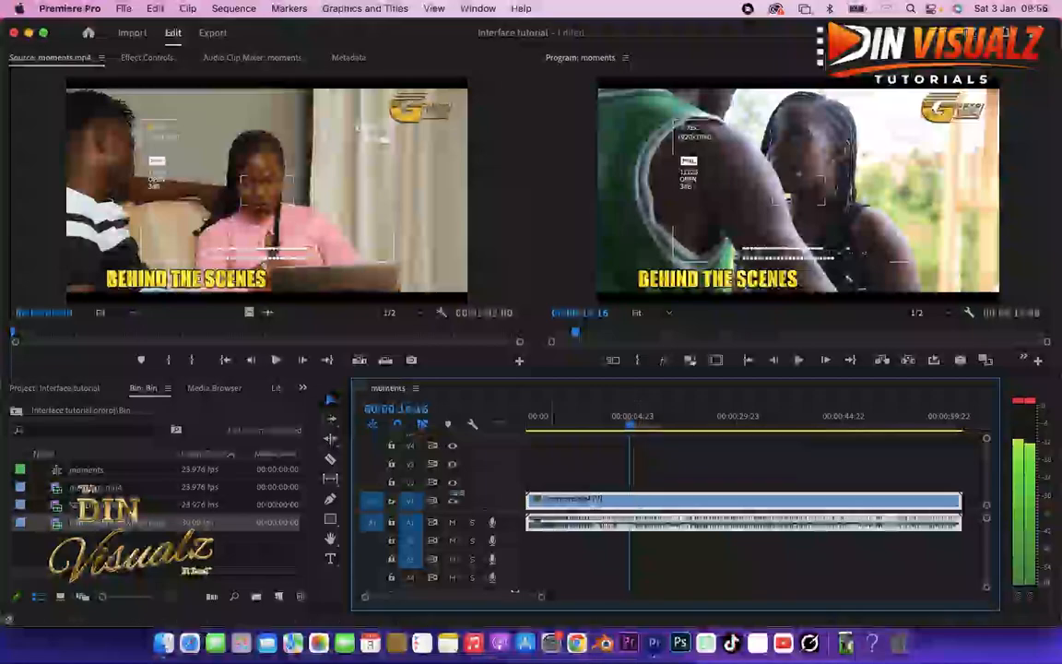
left_click(332, 460)
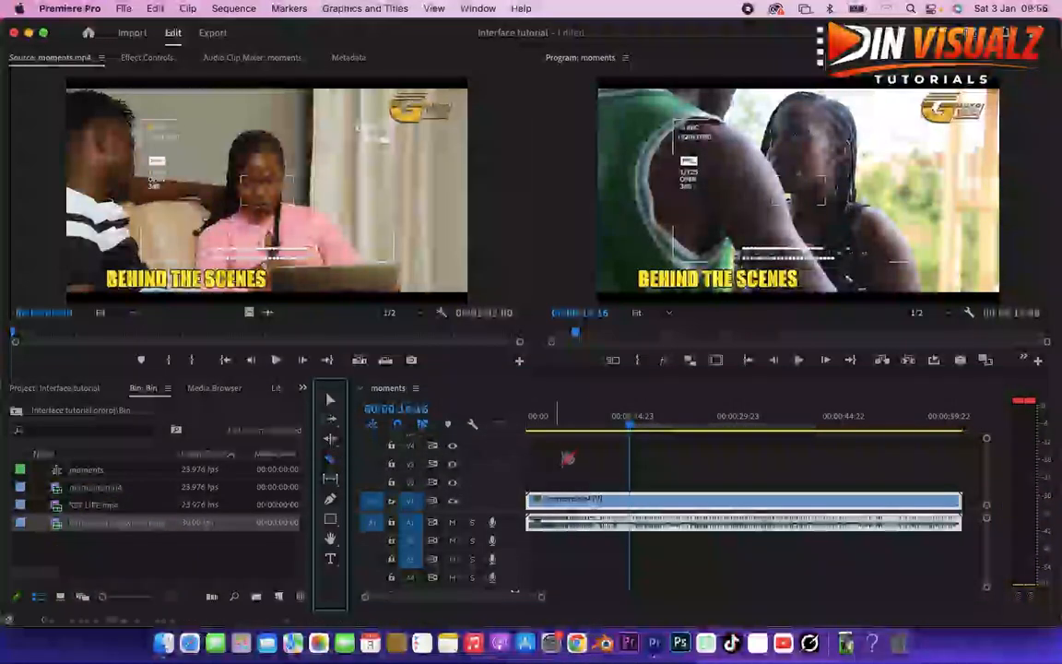
left_click(636, 498)
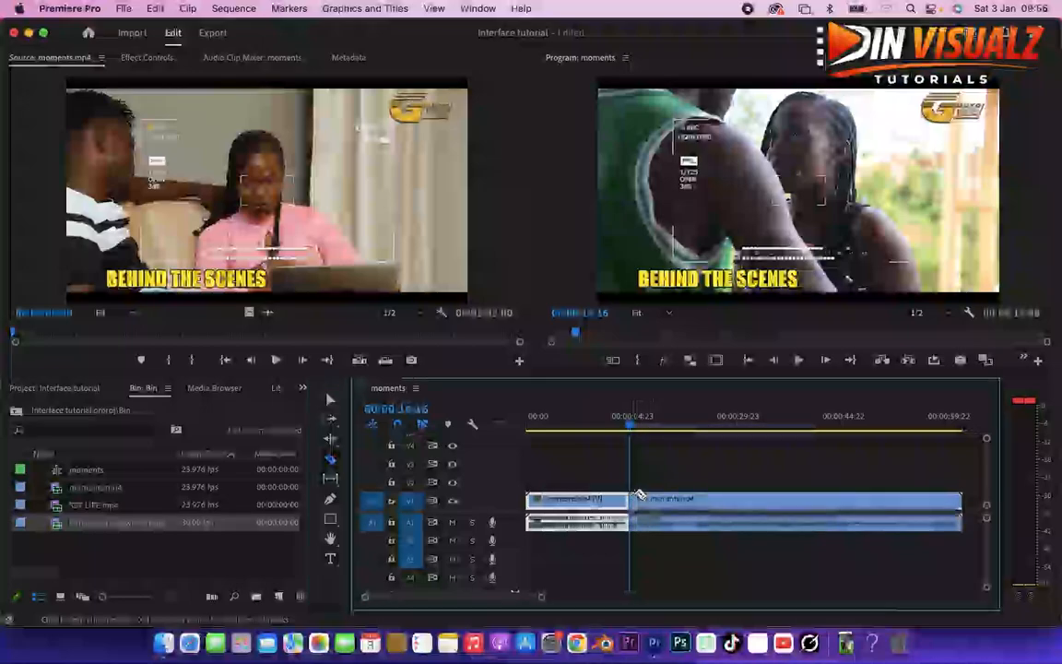
left_click(330, 399)
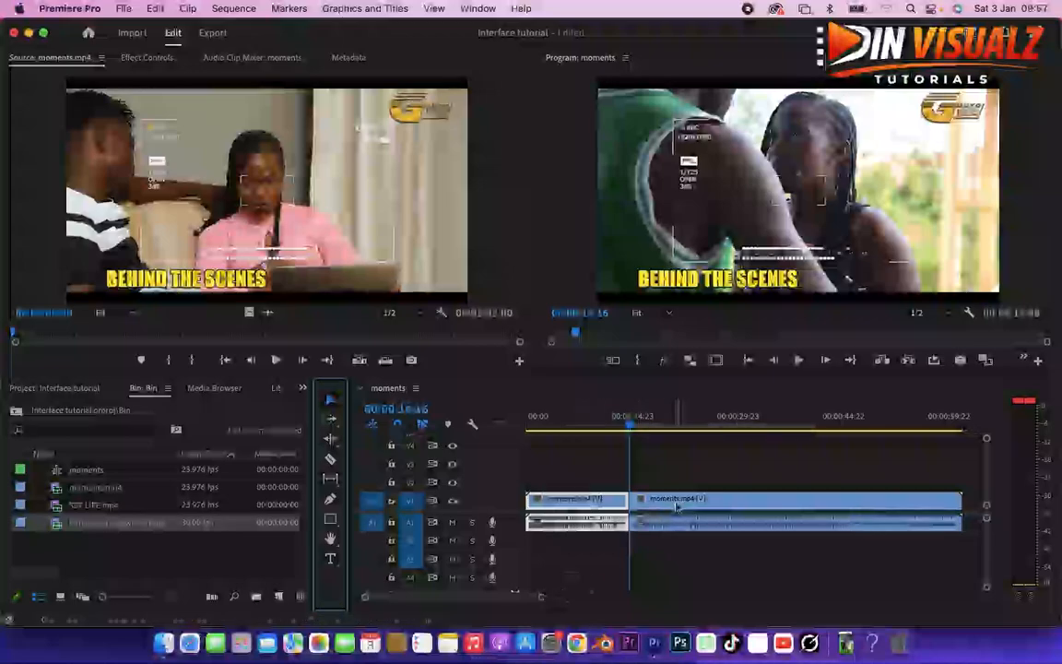
left_click_drag(676, 505, 727, 505)
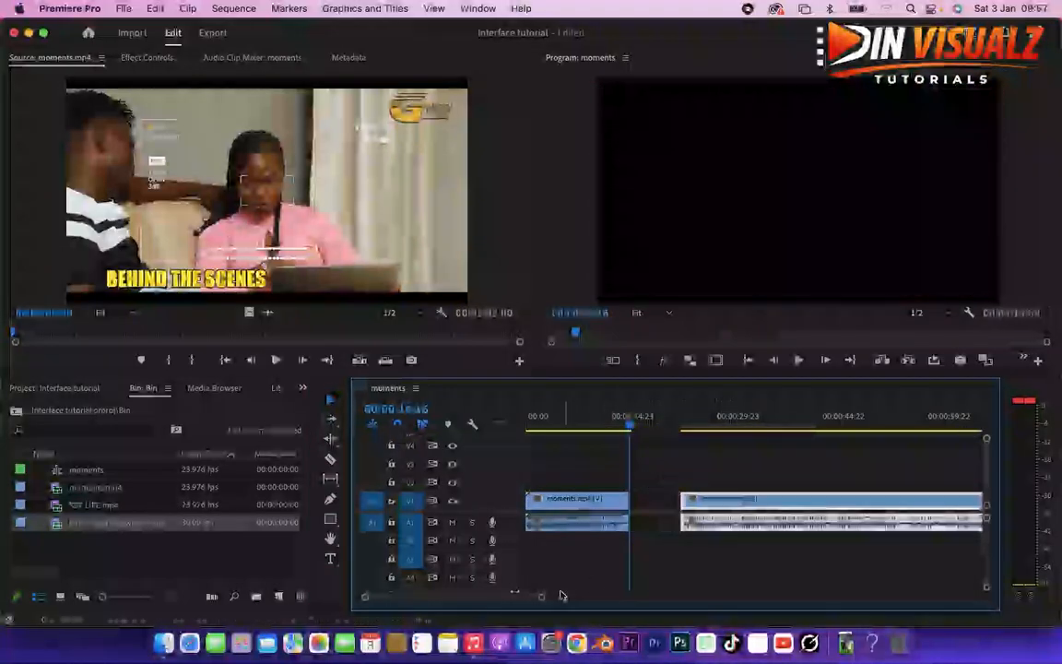
Cut the SET LIFE clip at about 2:51 and again at about 2:57 with the Razor tool.
left_click_drag(542, 596, 688, 583)
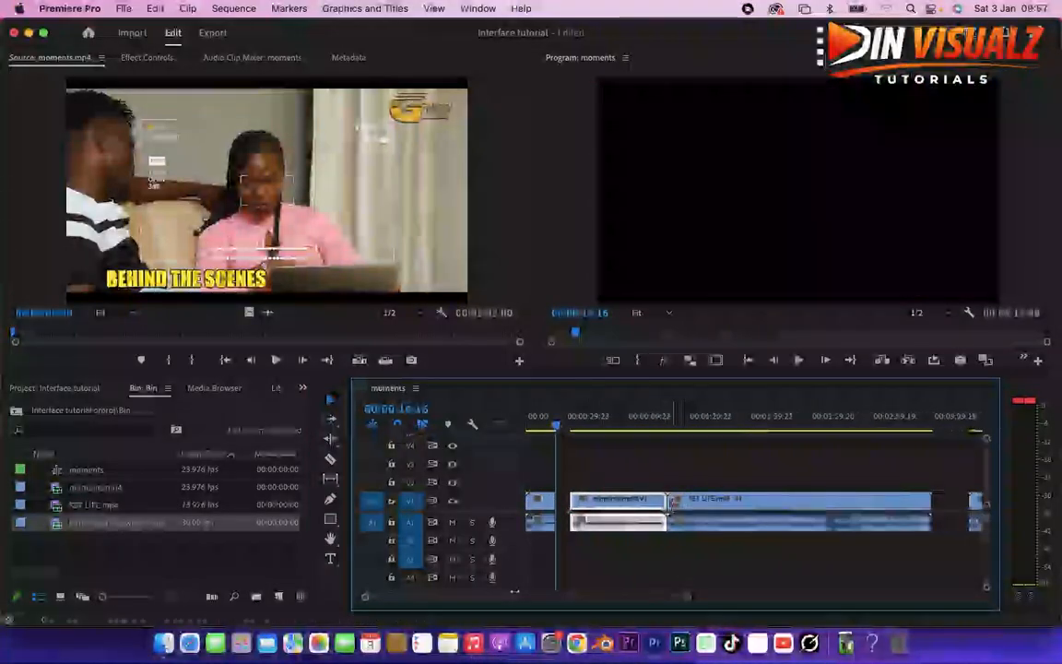
left_click(688, 422)
left_click_drag(719, 422, 787, 421)
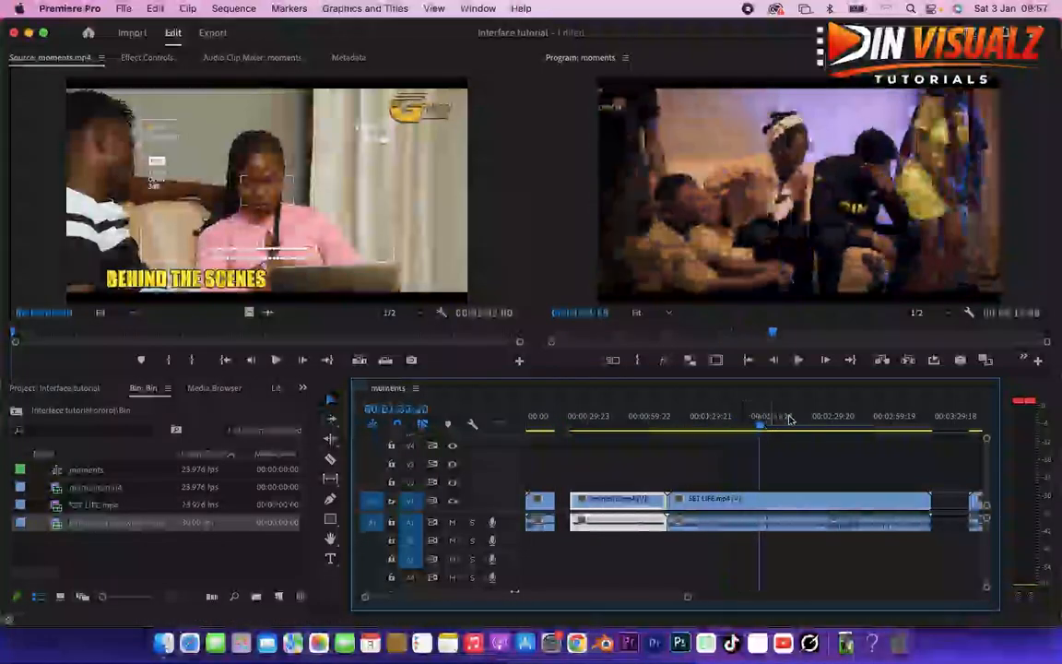
left_click(853, 422)
left_click_drag(859, 426, 879, 431)
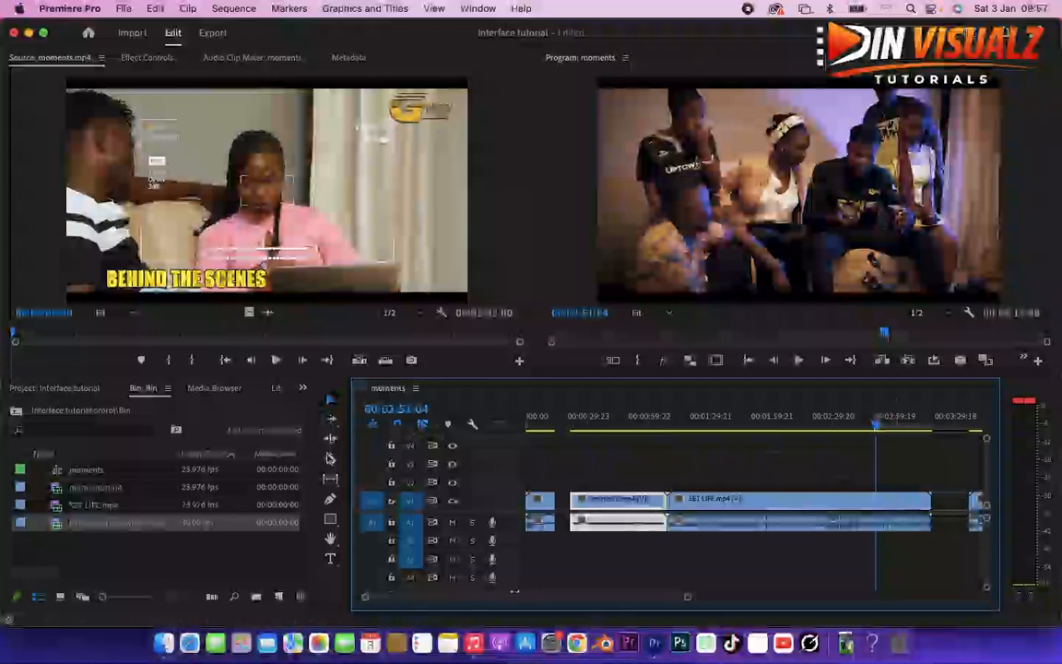
left_click(331, 458)
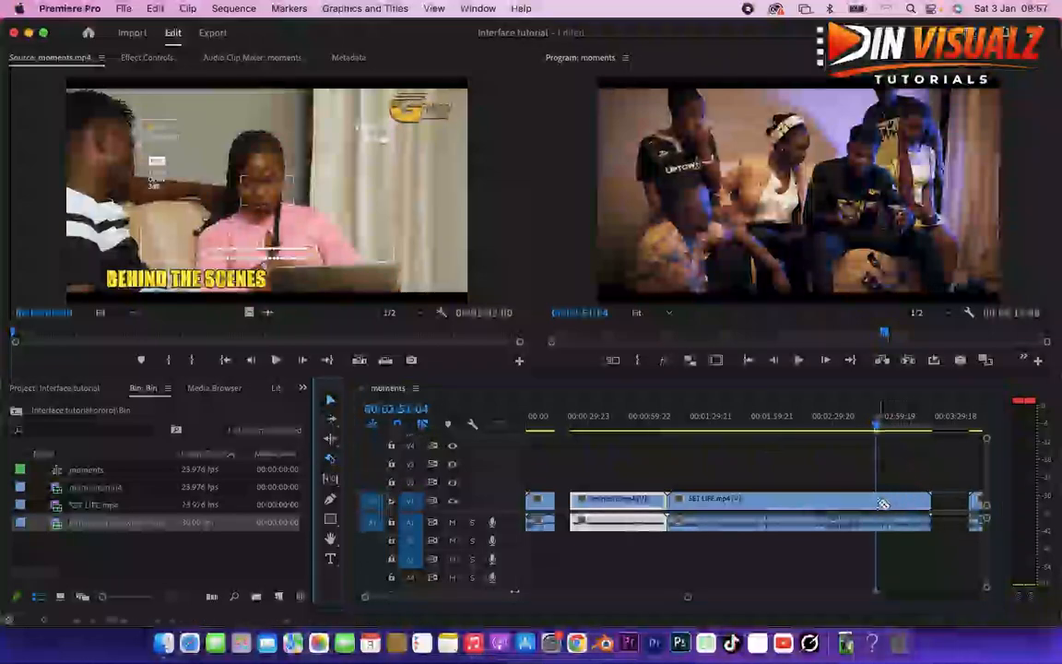
left_click(880, 502)
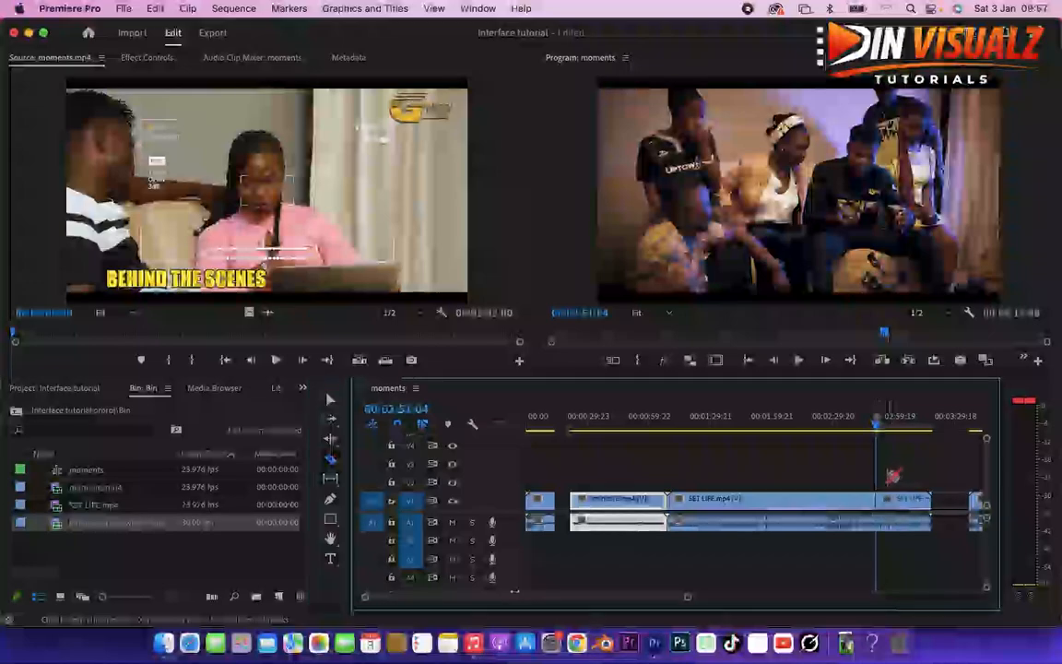
left_click(883, 427)
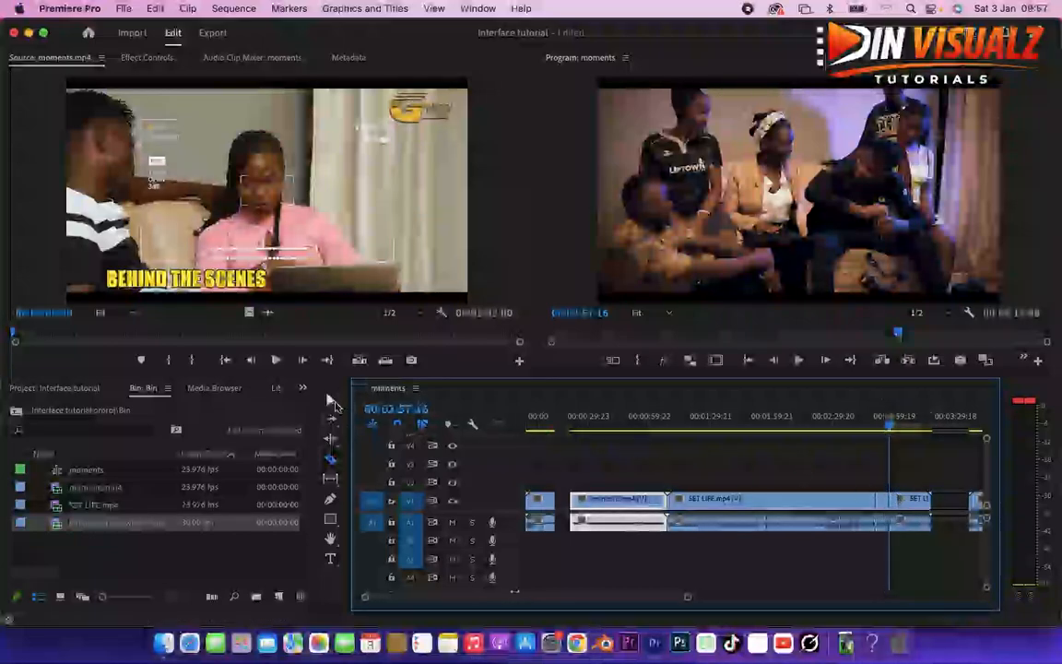
Move the short segment cut from the SET LIFE clip into the gap between the two moments parts.
key("v")
left_click(883, 507)
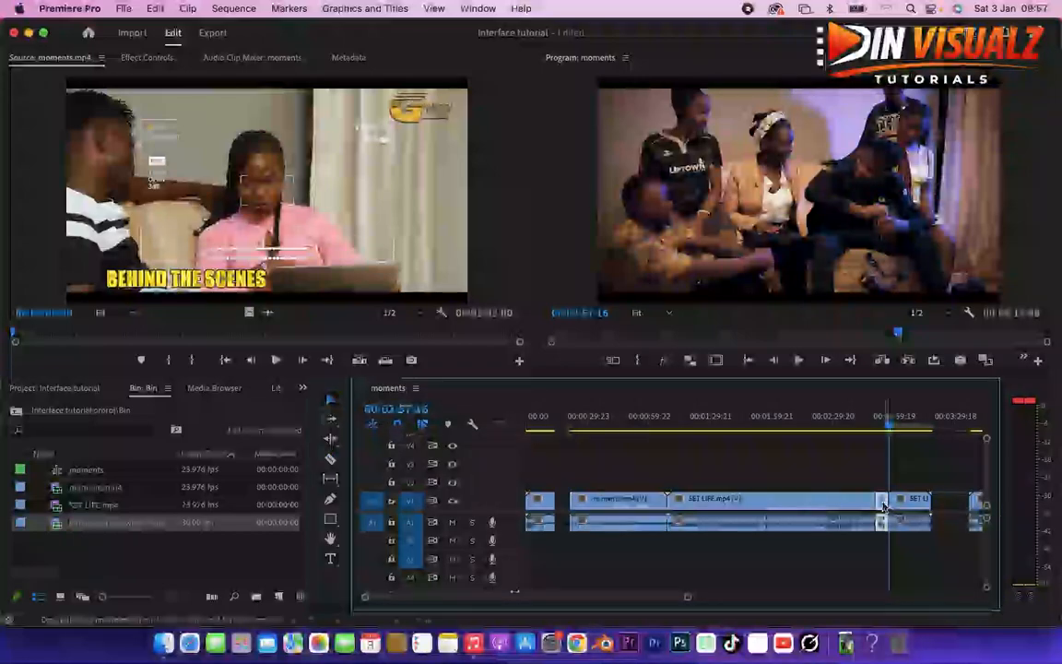
left_click_drag(882, 506, 572, 509)
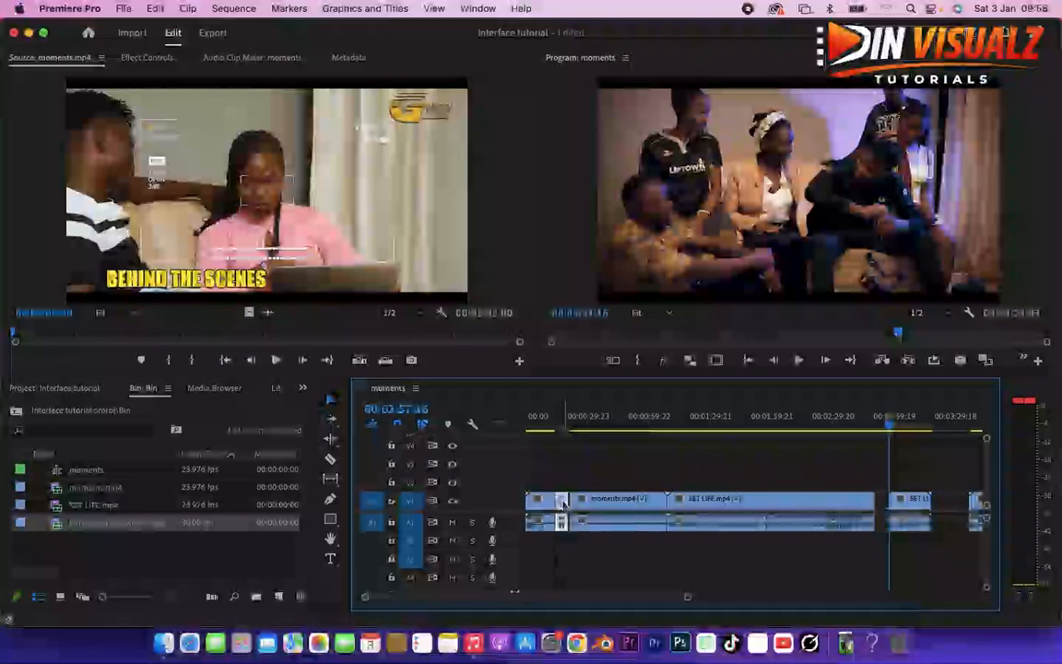
Play the join between the first moments part and the inserted SET LIFE segment.
left_click(557, 427)
left_click_drag(688, 597, 586, 596)
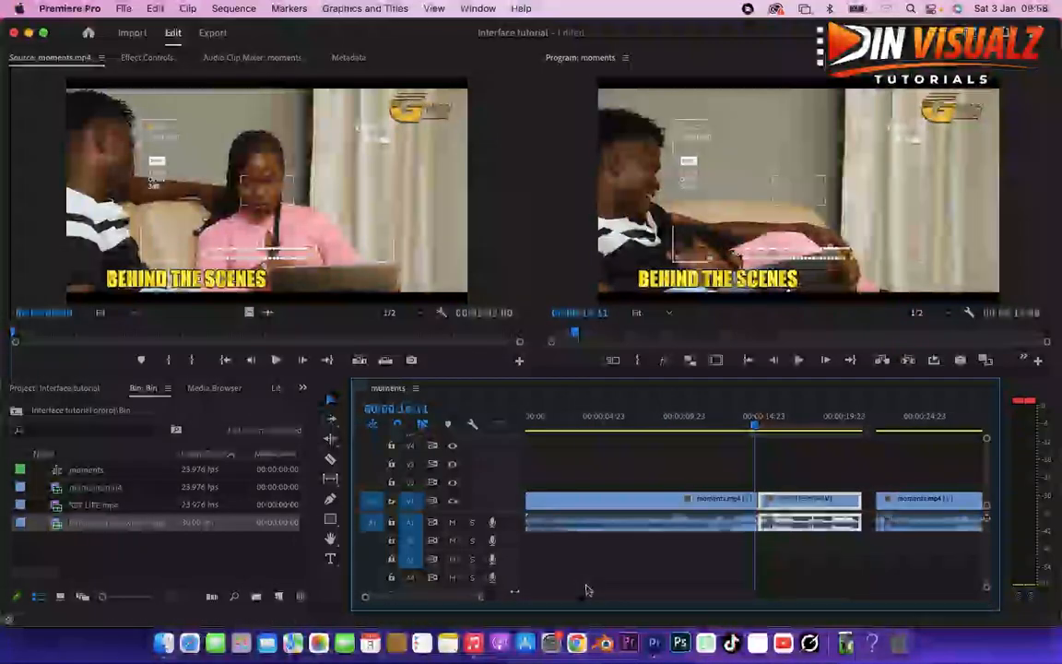
left_click(753, 426)
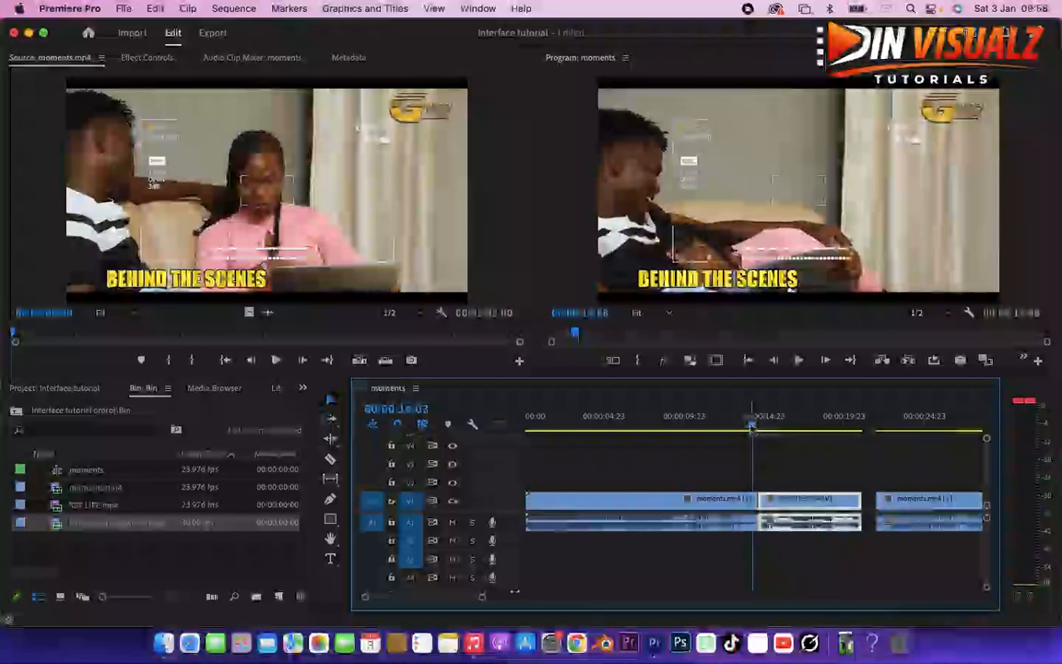
left_click_drag(752, 427, 745, 427)
key("space")
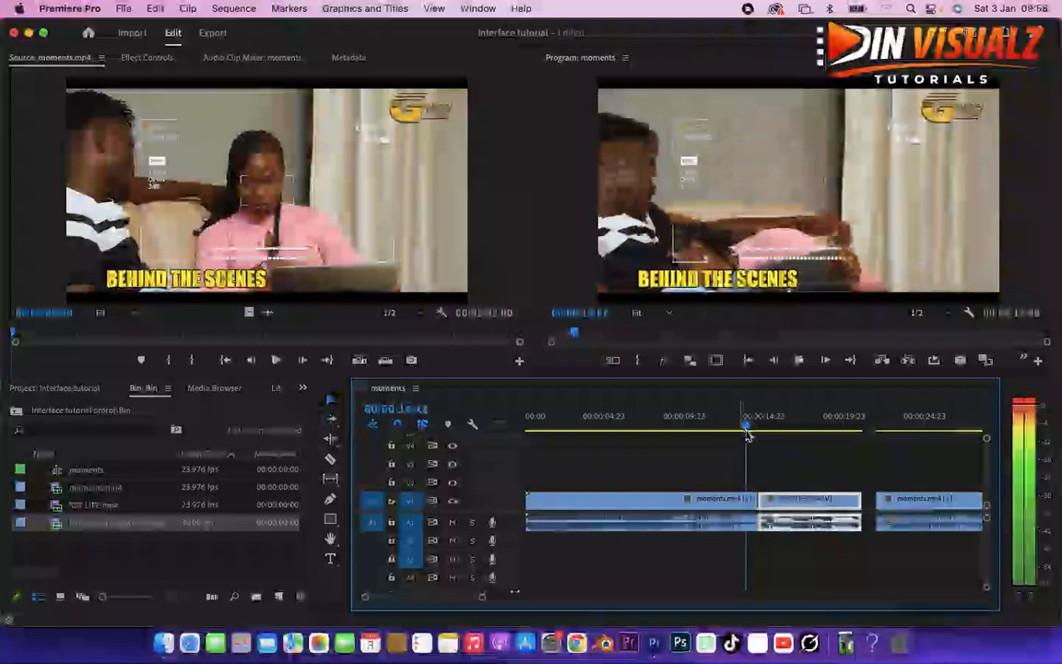
key("space")
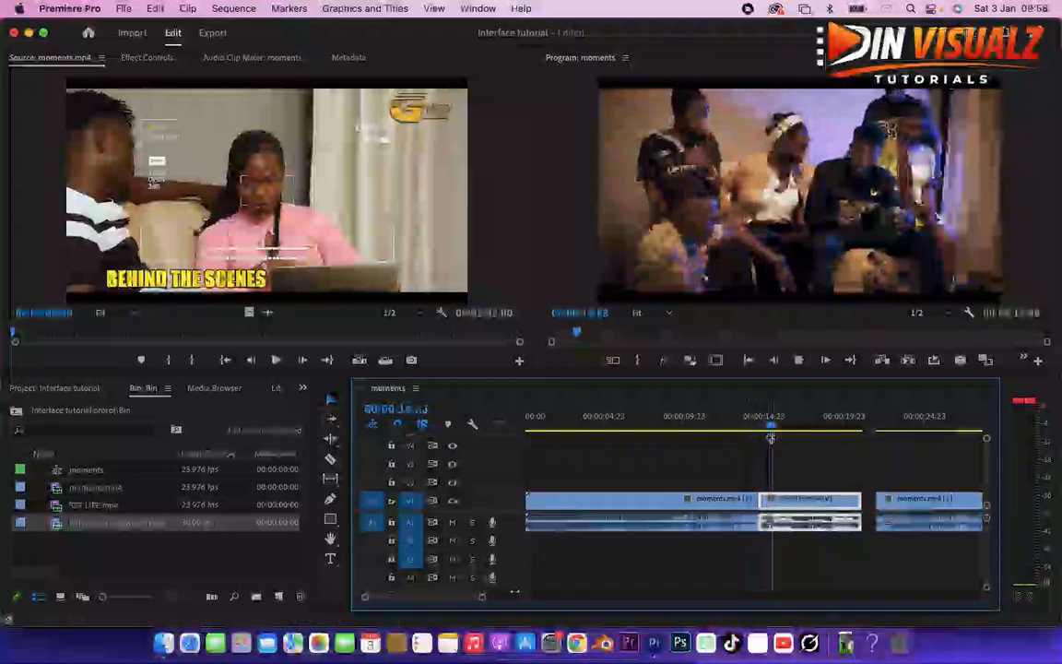
Select the empty gap on V1 between the inserted SET LIFE segment and the second moments part.
left_click_drag(480, 601, 577, 586)
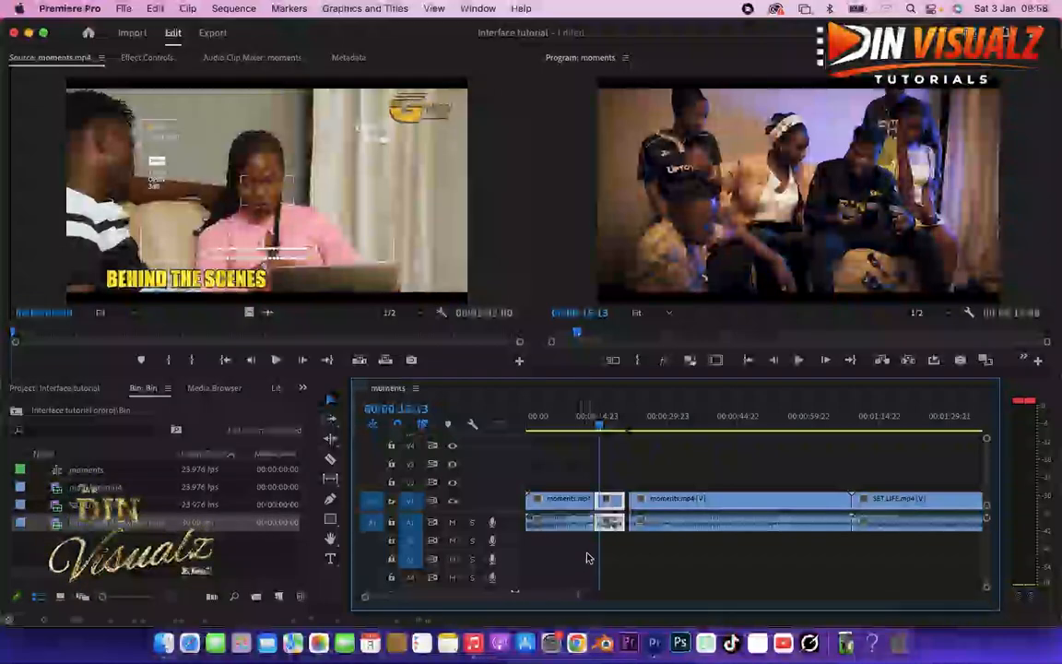
left_click_drag(580, 597, 747, 595)
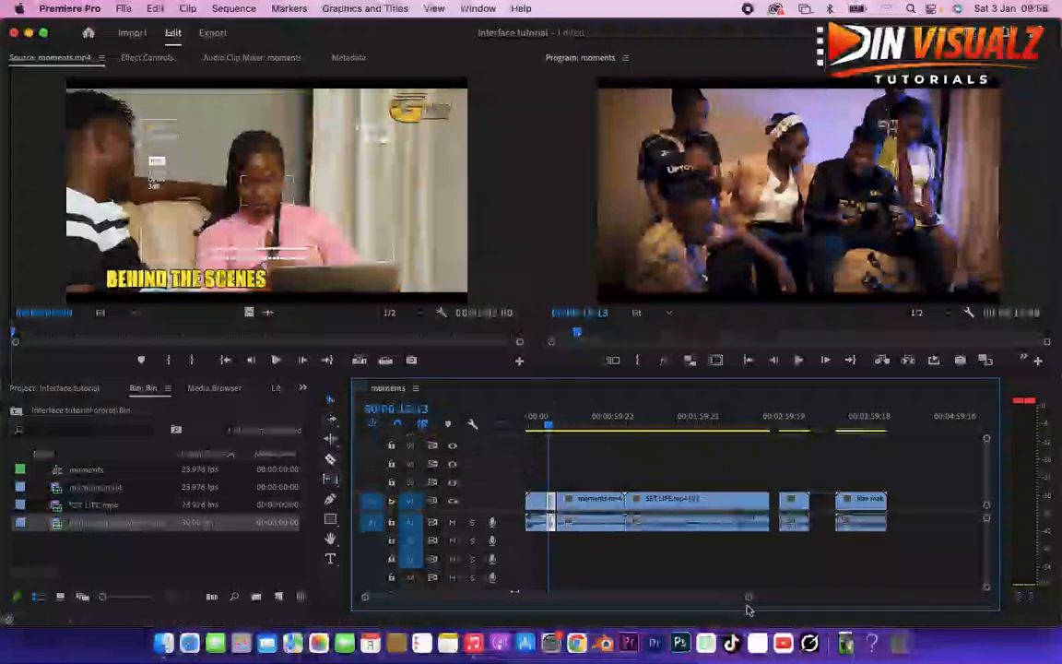
left_click_drag(750, 599, 621, 590)
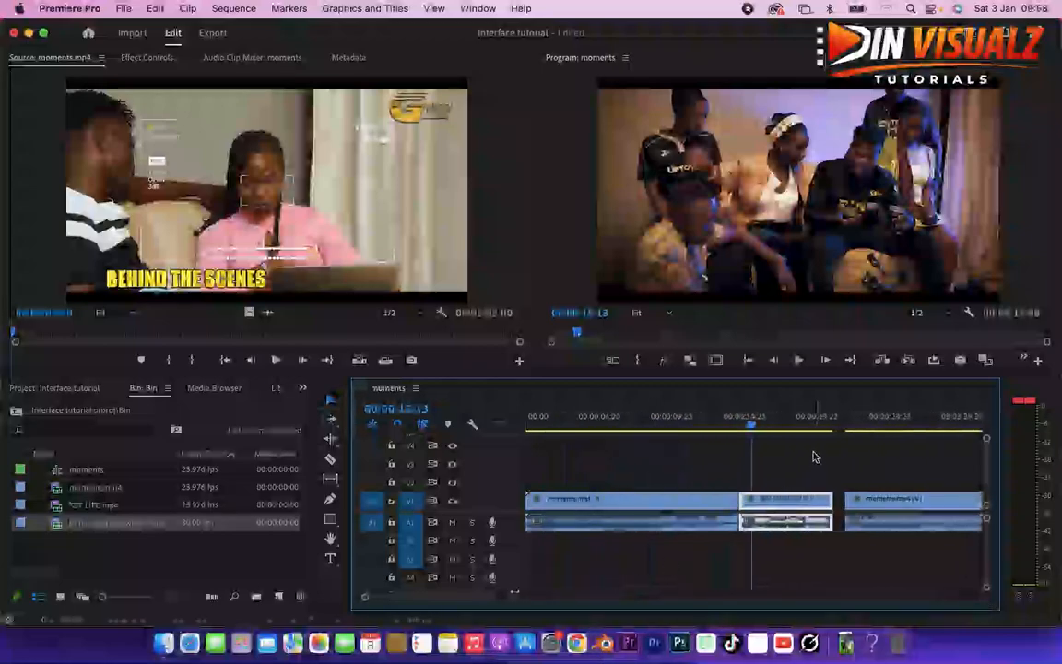
left_click(837, 507)
left_click(837, 489)
left_click(892, 500)
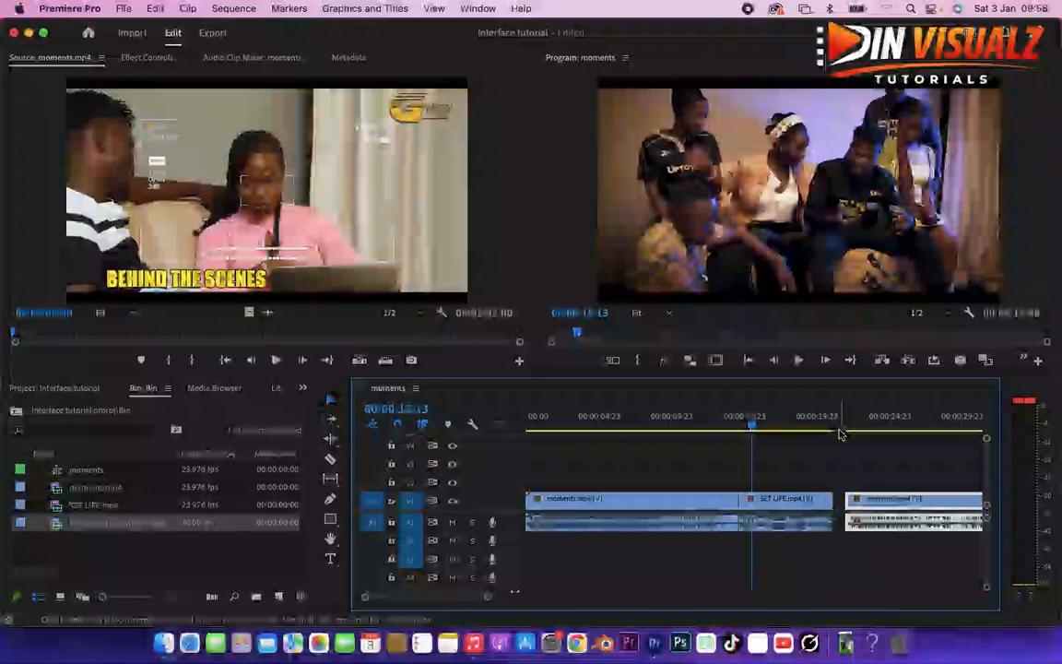
left_click(837, 502)
left_click(837, 420)
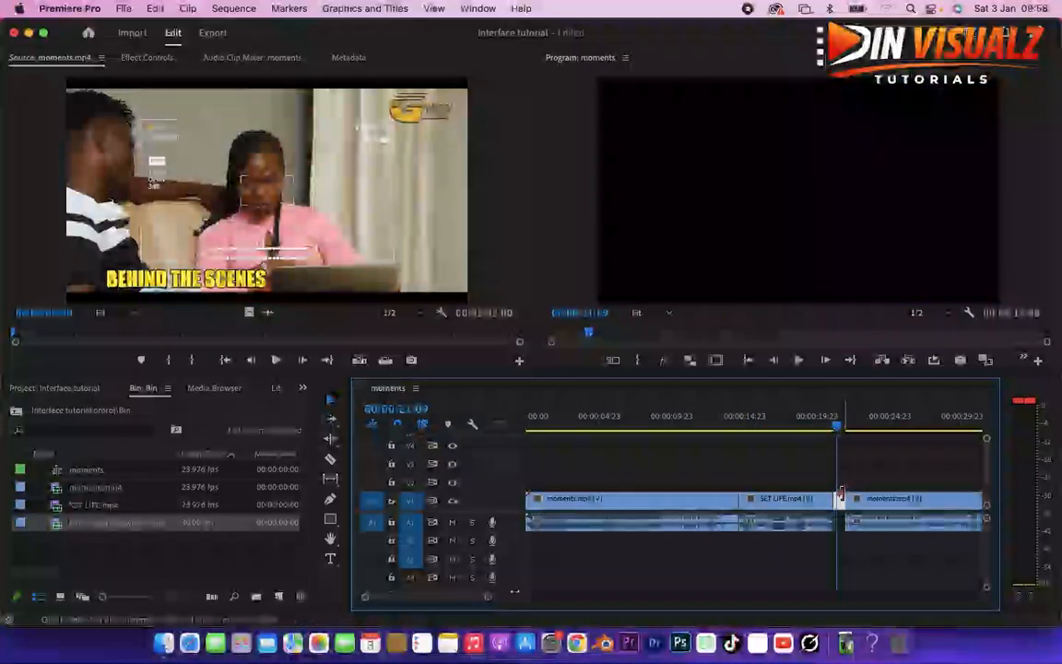
left_click(827, 424)
left_click(839, 501)
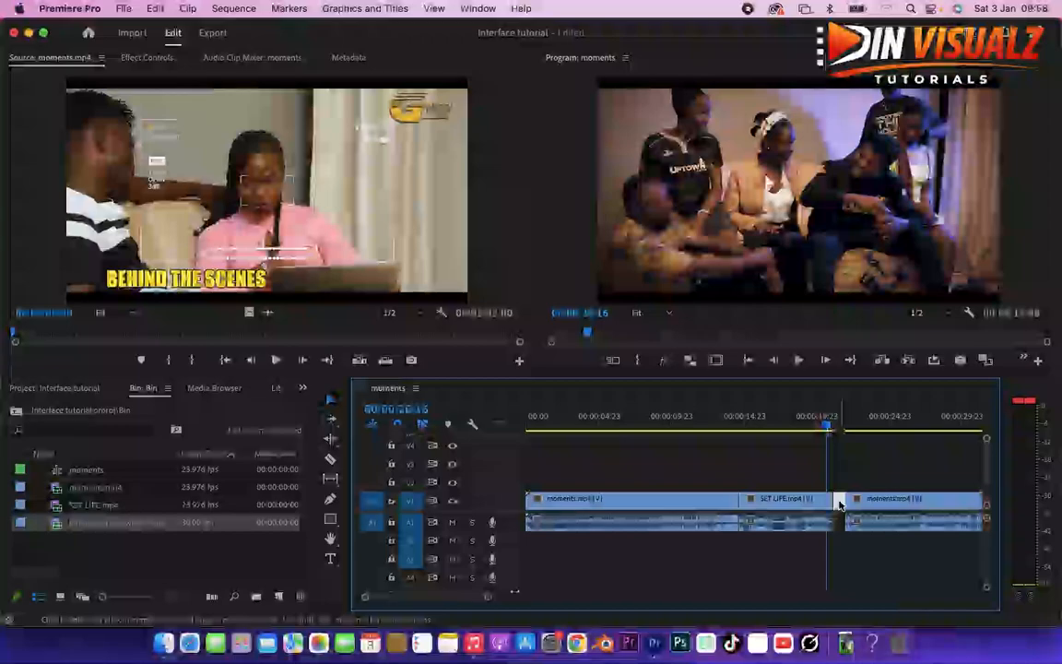
left_click(332, 443)
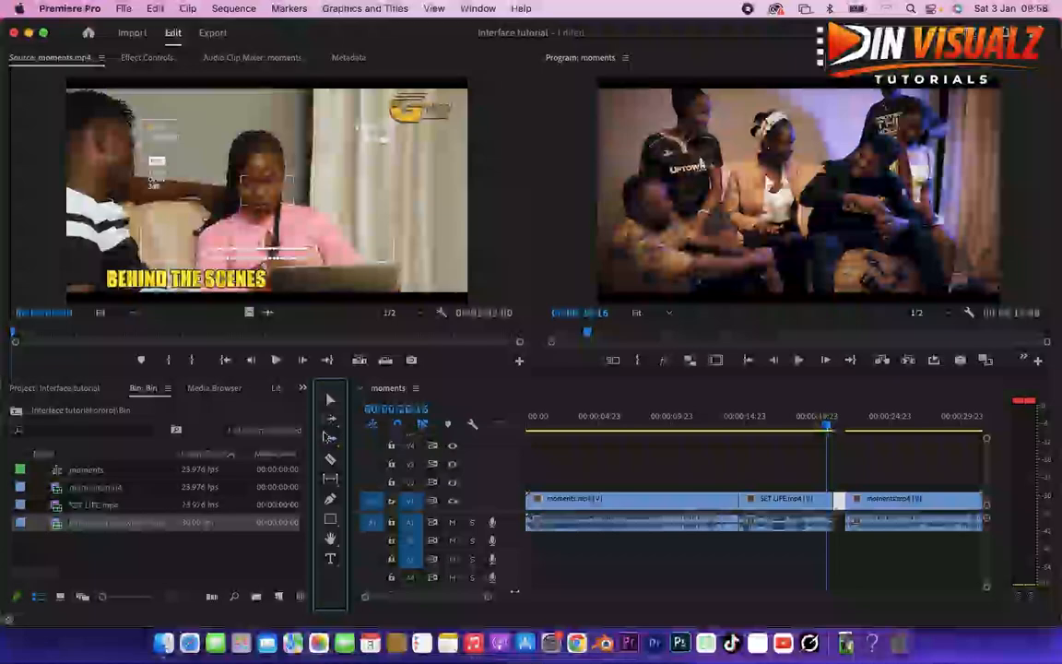
left_click(839, 499)
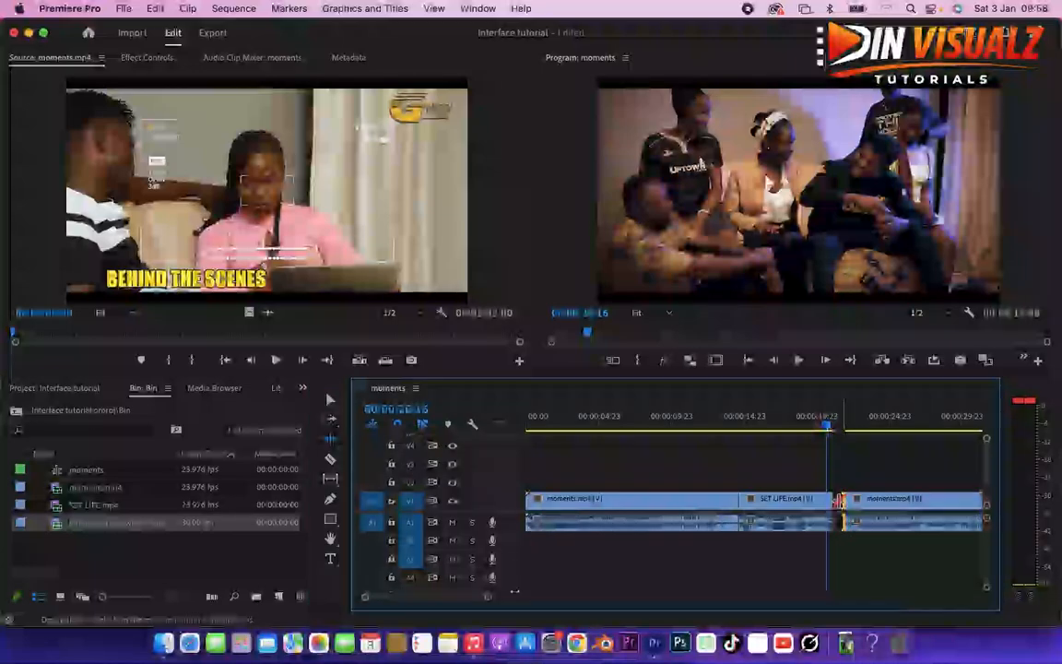
left_click(330, 399)
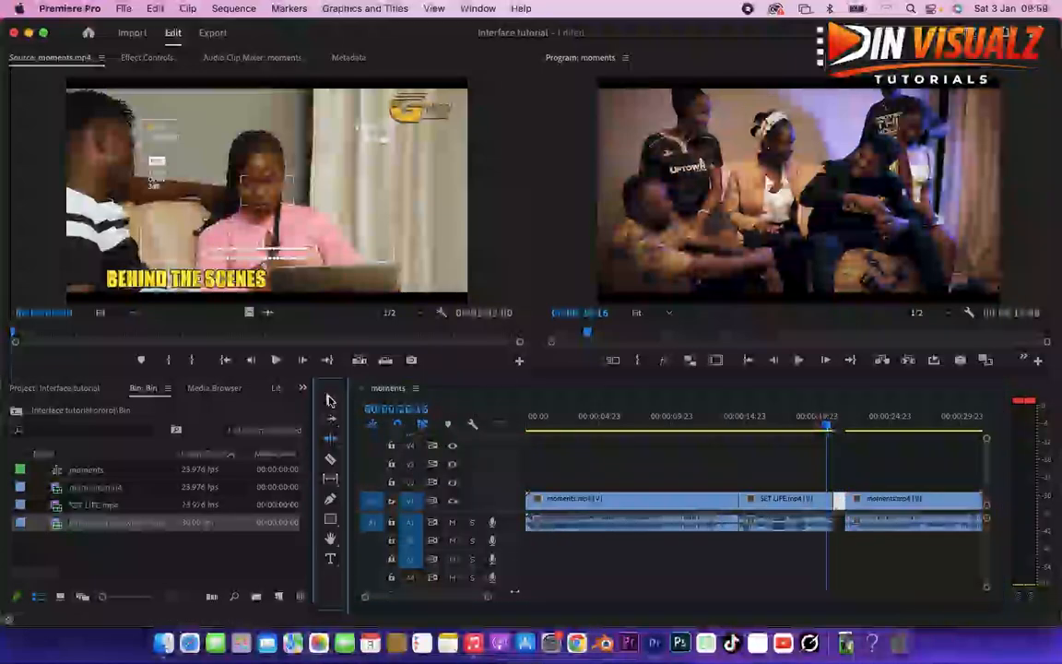
Delete the empty gap after the inserted SET LIFE segment so the second moments part joins directly onto it.
left_click(844, 495)
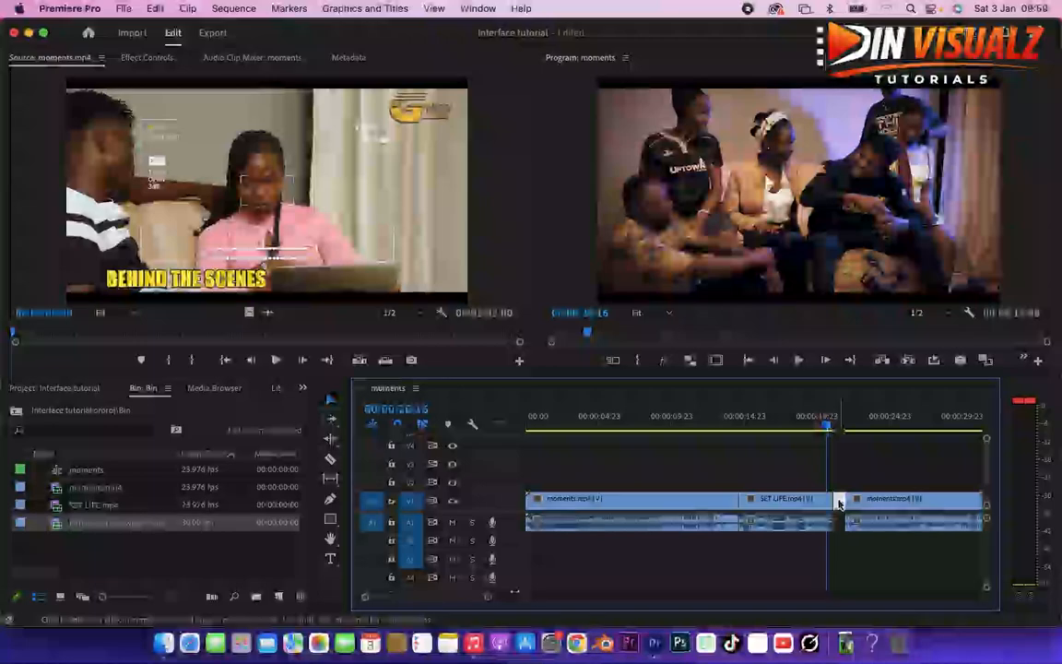
left_click_drag(838, 502, 836, 501)
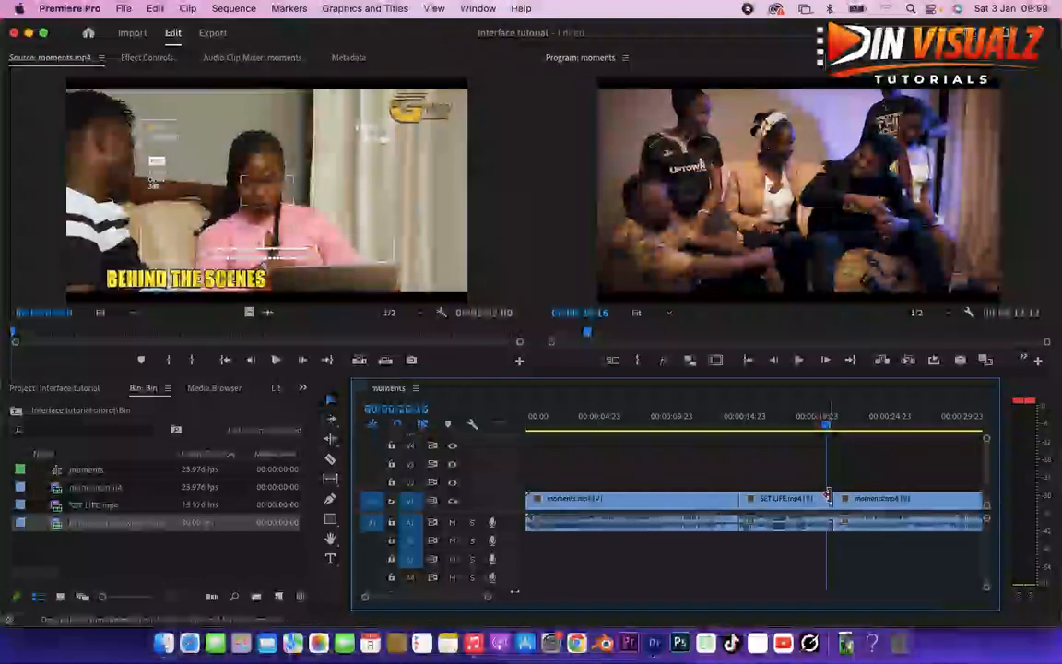
left_click_drag(835, 503, 838, 504)
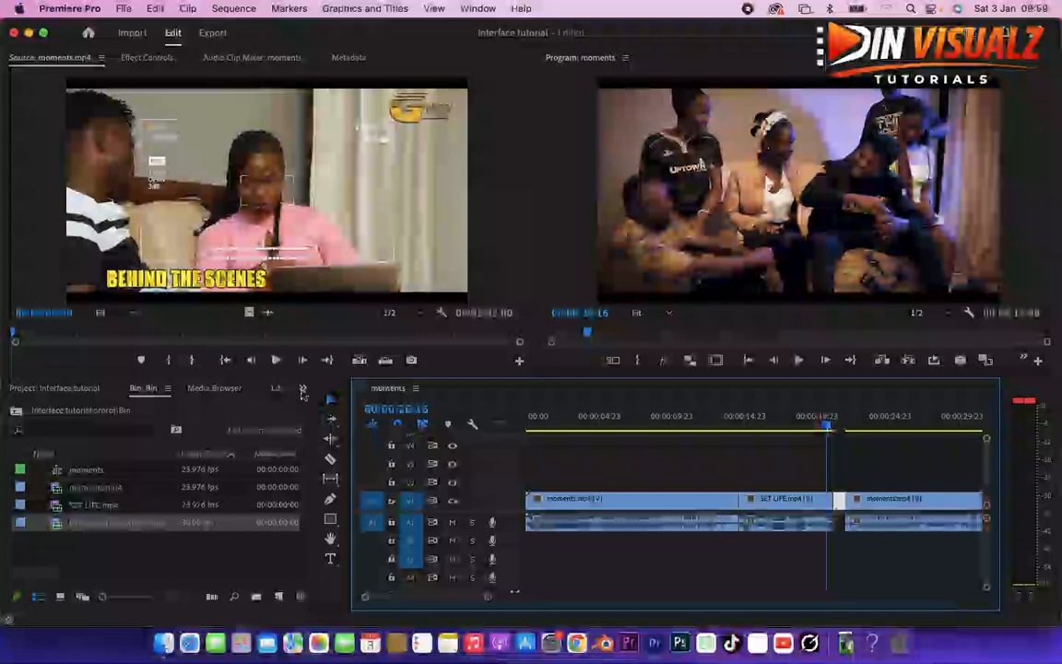
left_click(841, 508)
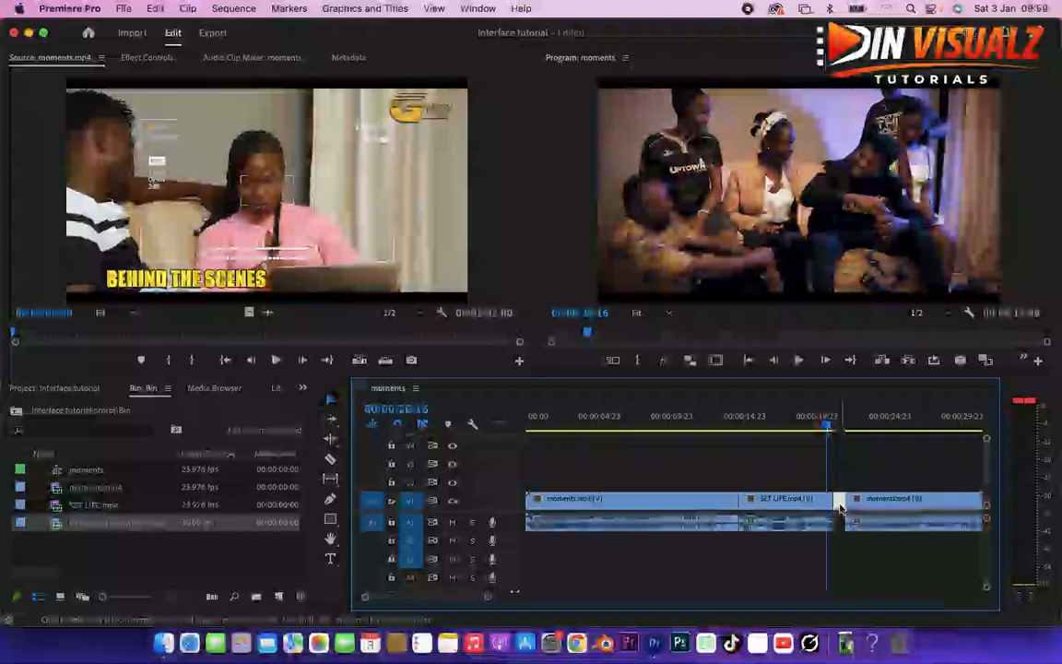
key("Delete")
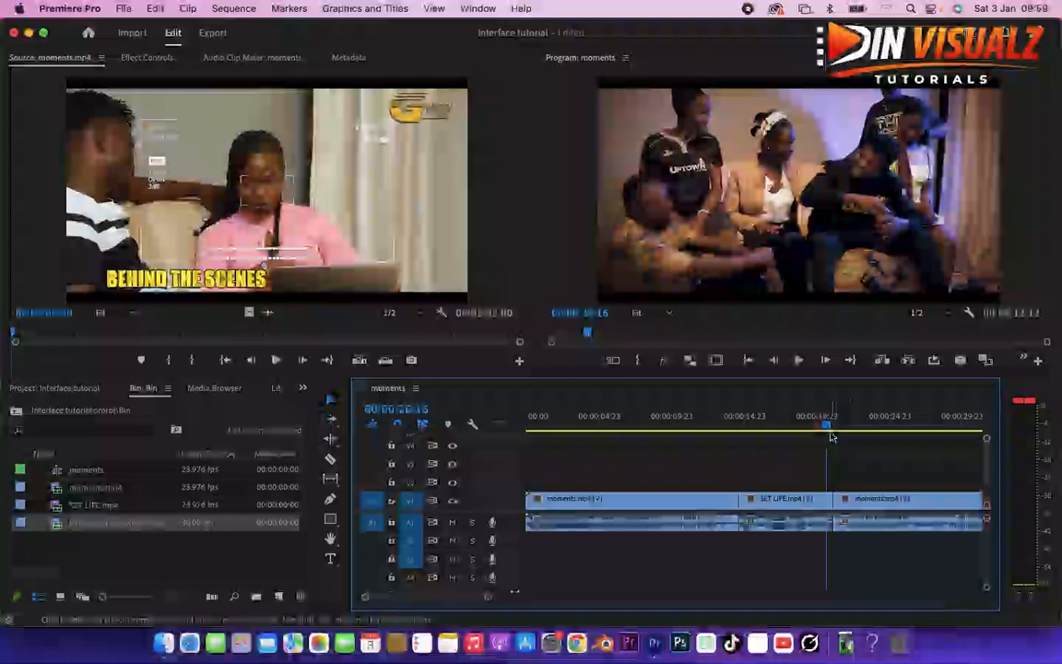
Scrub through the long SET LIFE clip and place the playhead at about 2:06.
left_click_drag(491, 601, 763, 599)
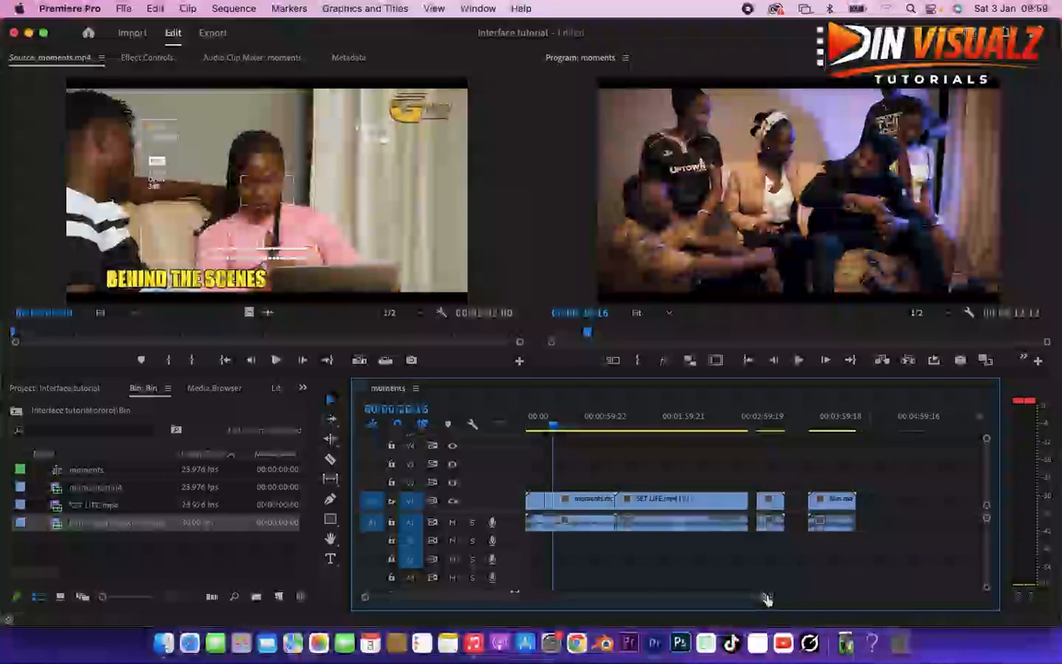
left_click(698, 430)
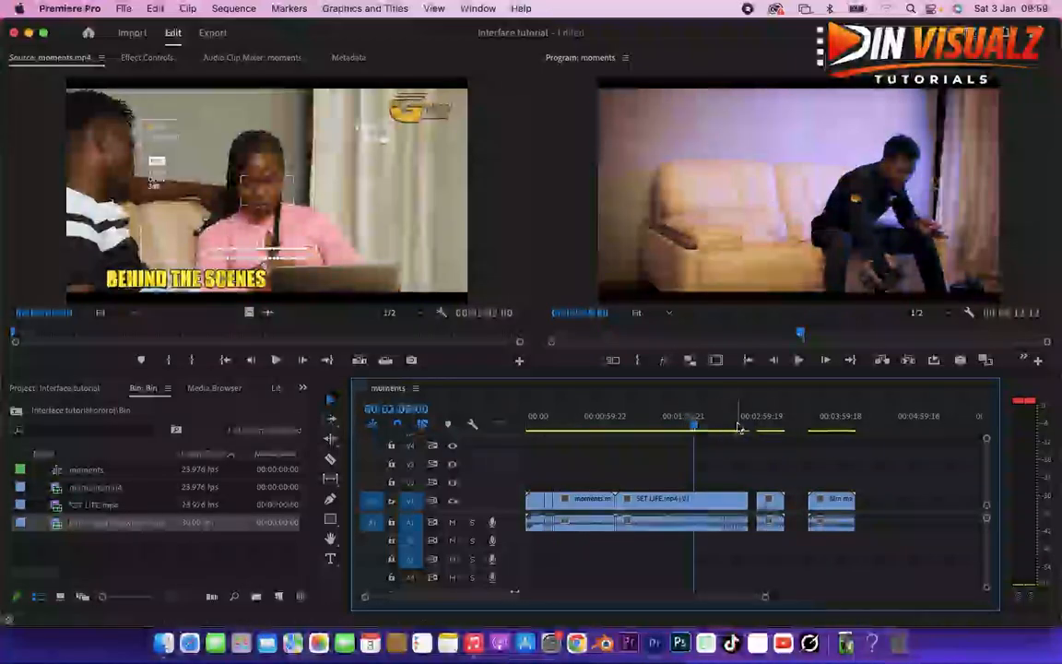
left_click(731, 425)
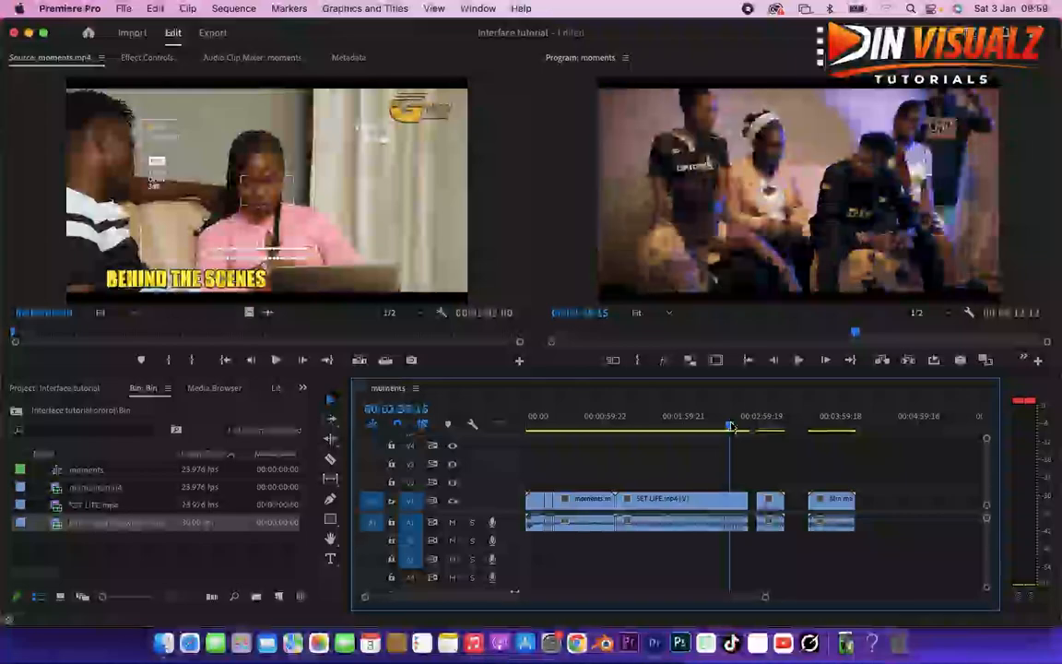
mouse_move(682, 428)
left_mouse_down()
mouse_move(656, 427)
mouse_move(694, 430)
left_mouse_up()
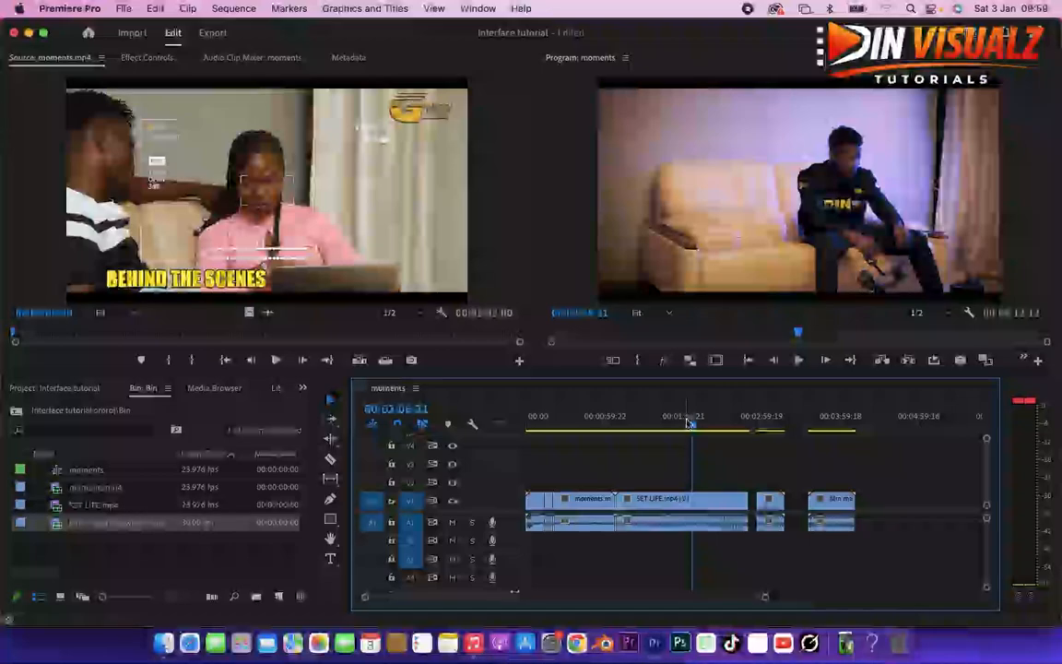
Cut the long SET LIFE clip at about 2:10 with the Razor tool and delete the part after the cut.
left_click(697, 426)
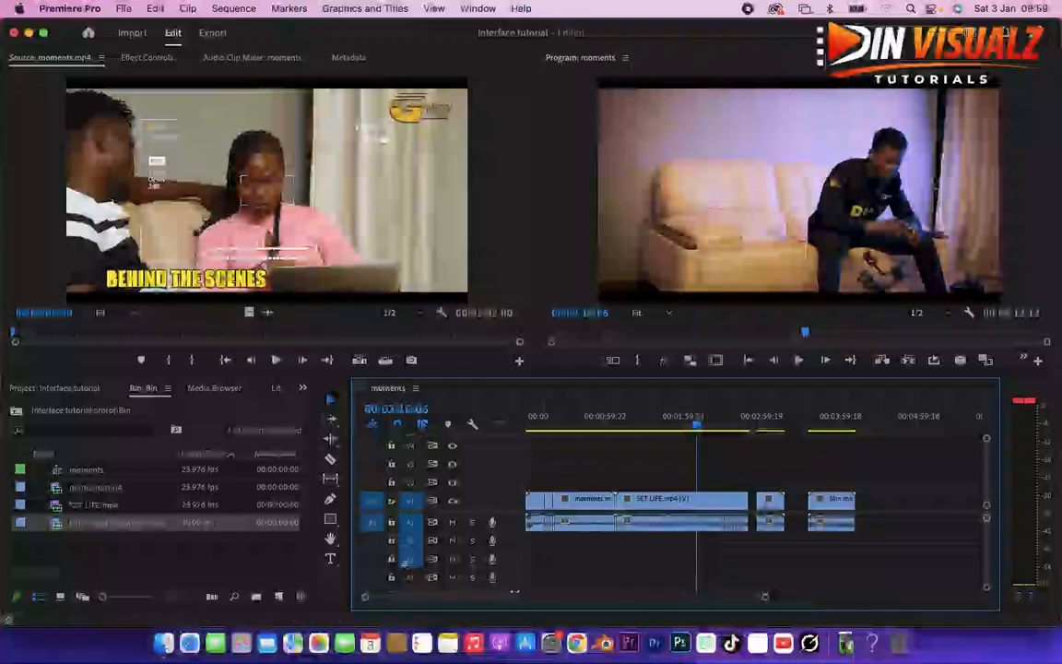
left_click(331, 462)
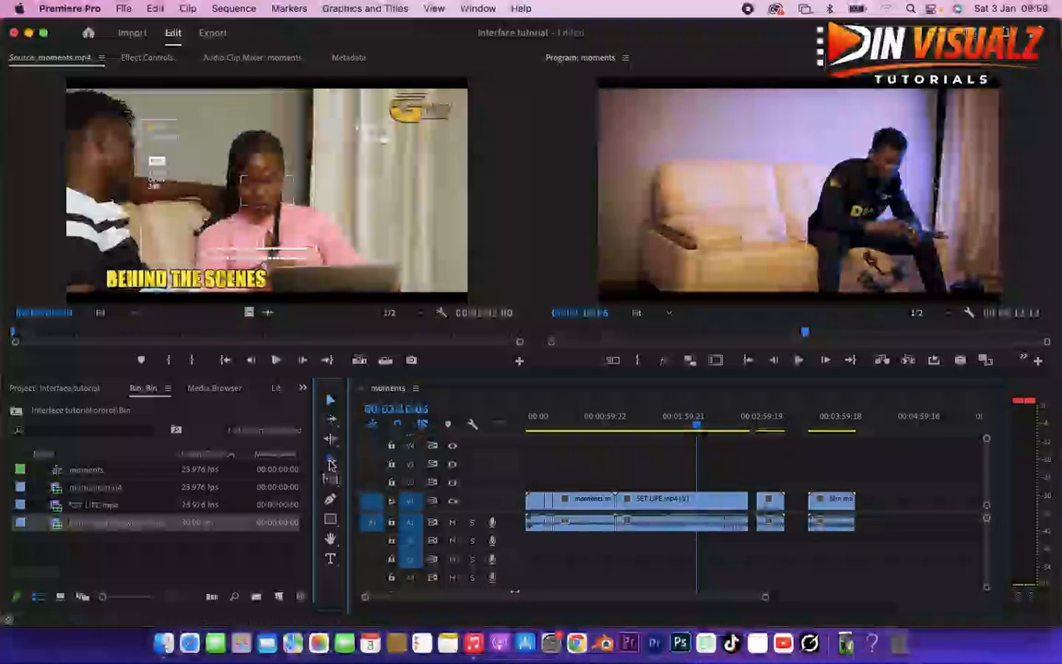
left_click(700, 515)
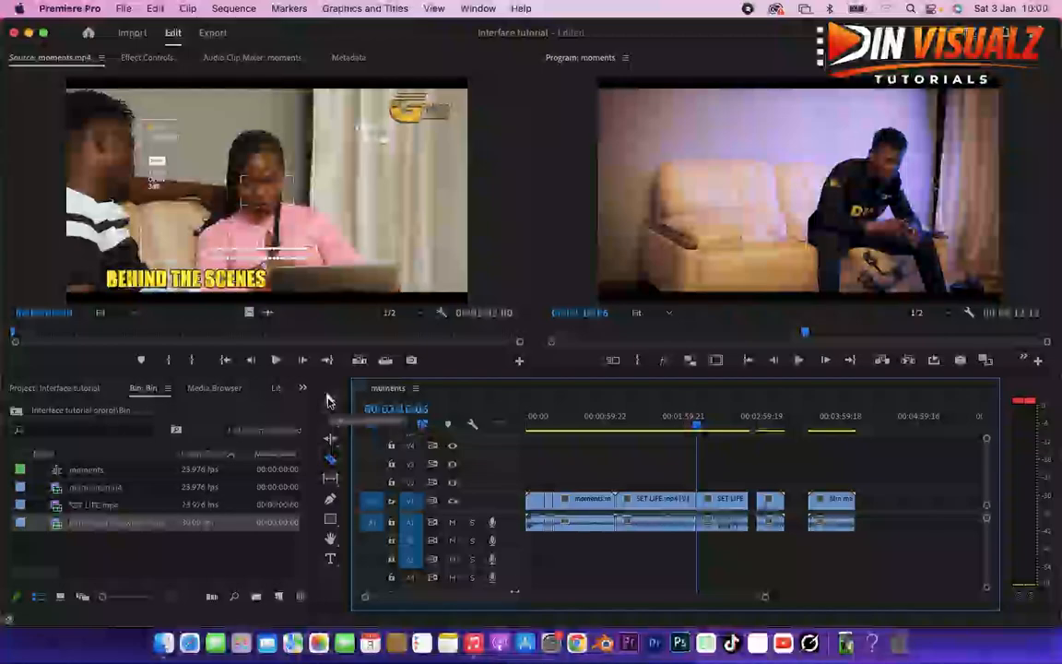
left_click(329, 401)
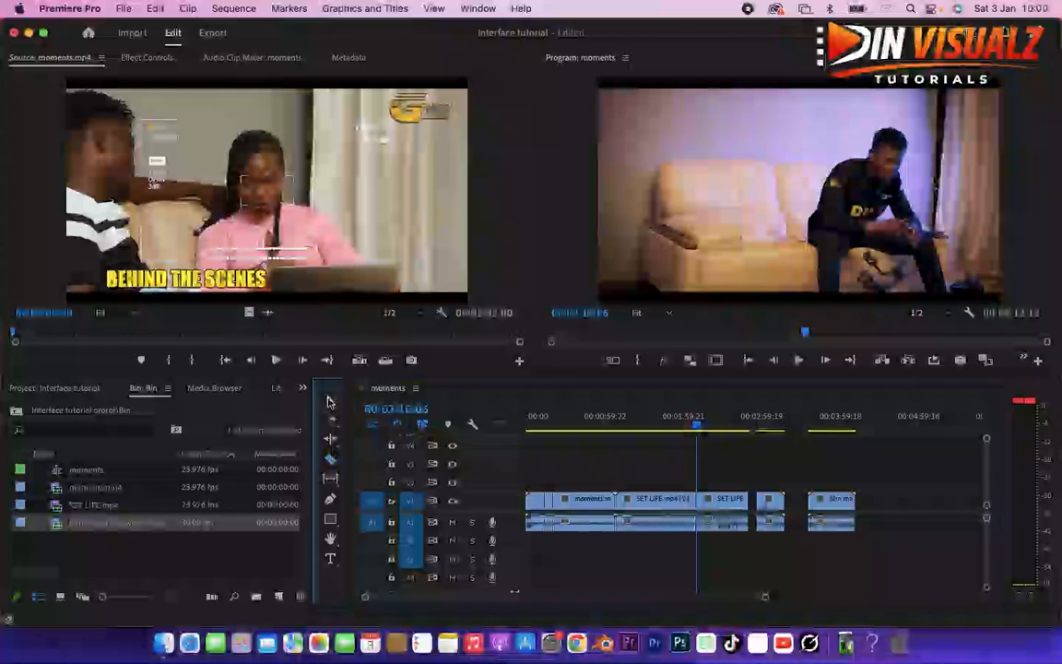
left_click(730, 504)
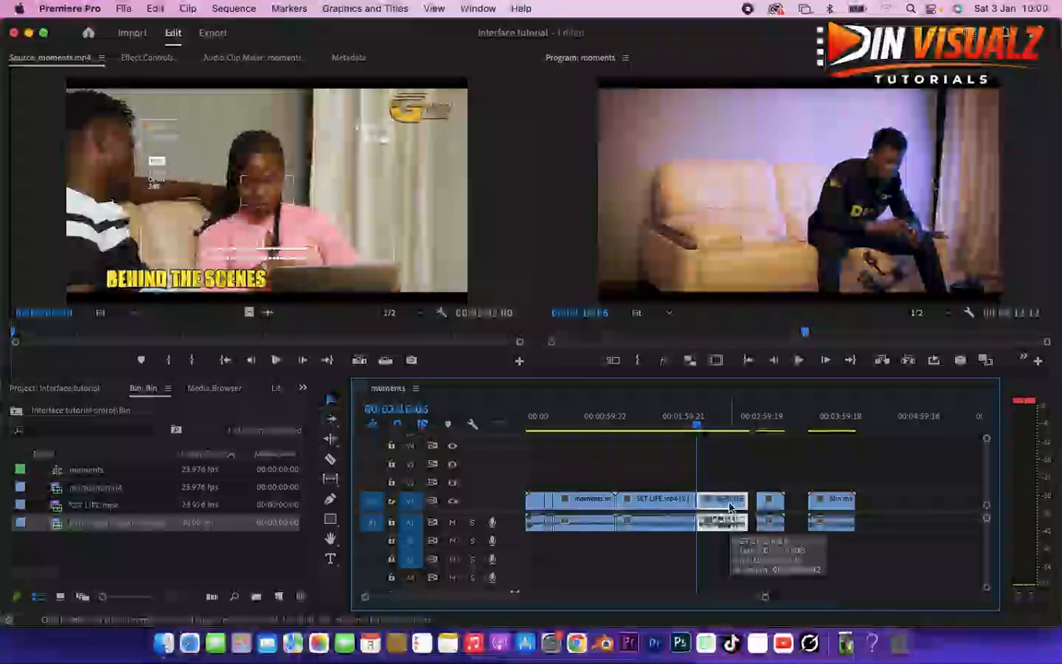
key("Delete")
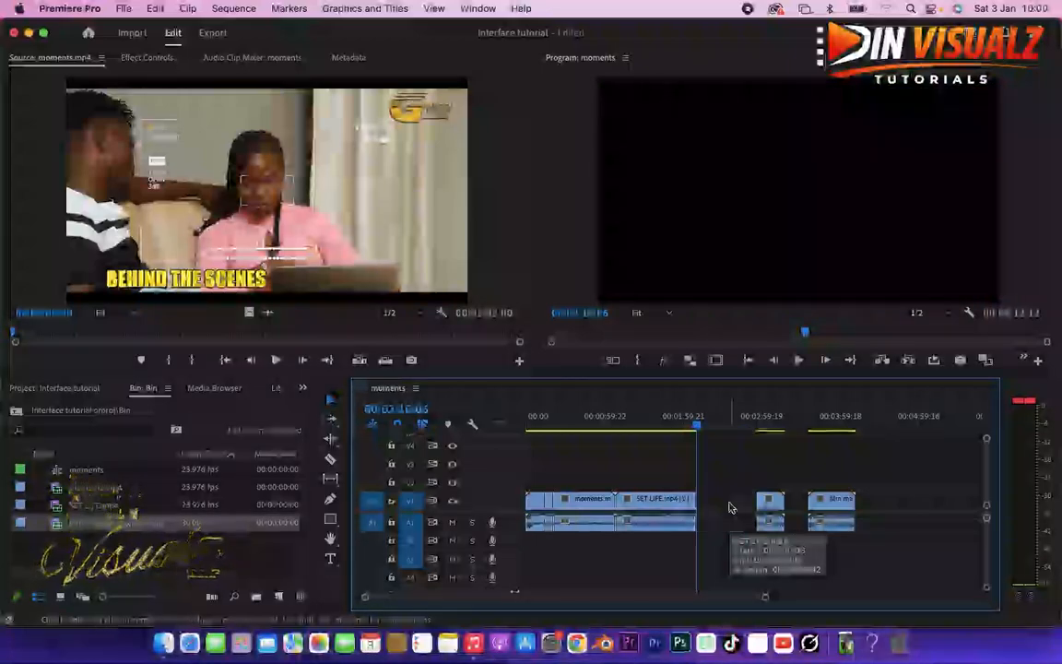
Delete the two isolated clips remaining on the timeline at about 3:08 and 3:51.
left_click(769, 430)
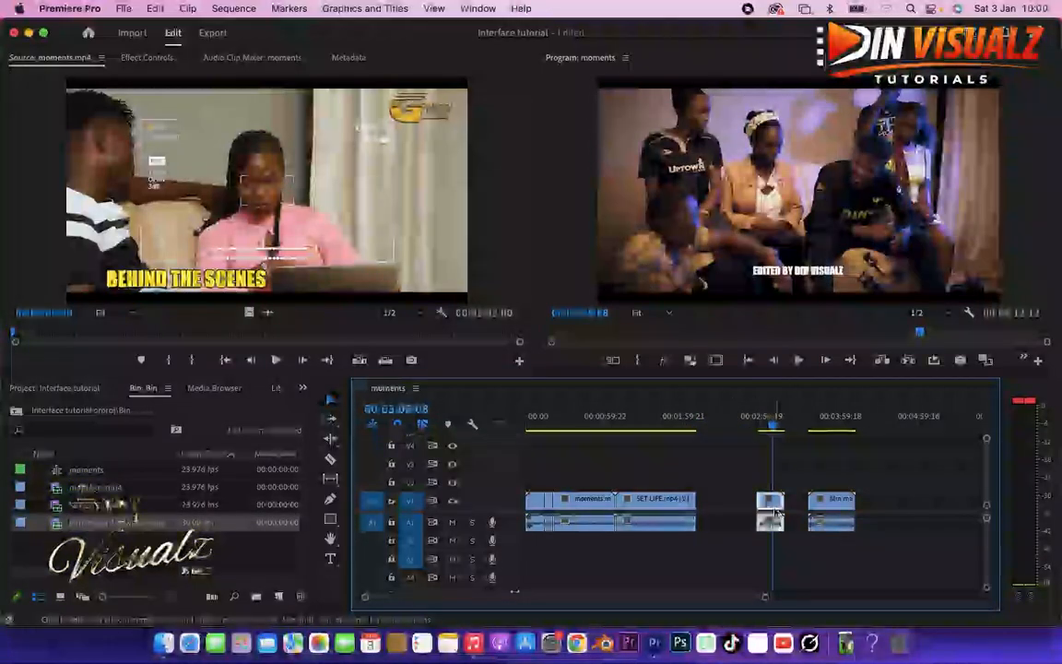
key("Delete")
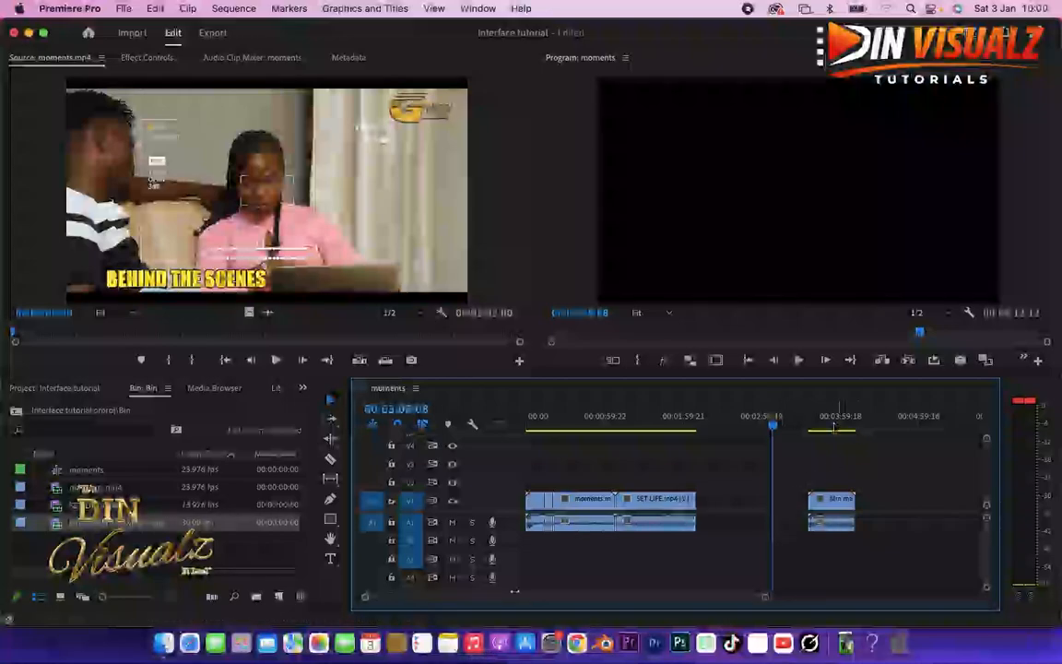
left_click(832, 428)
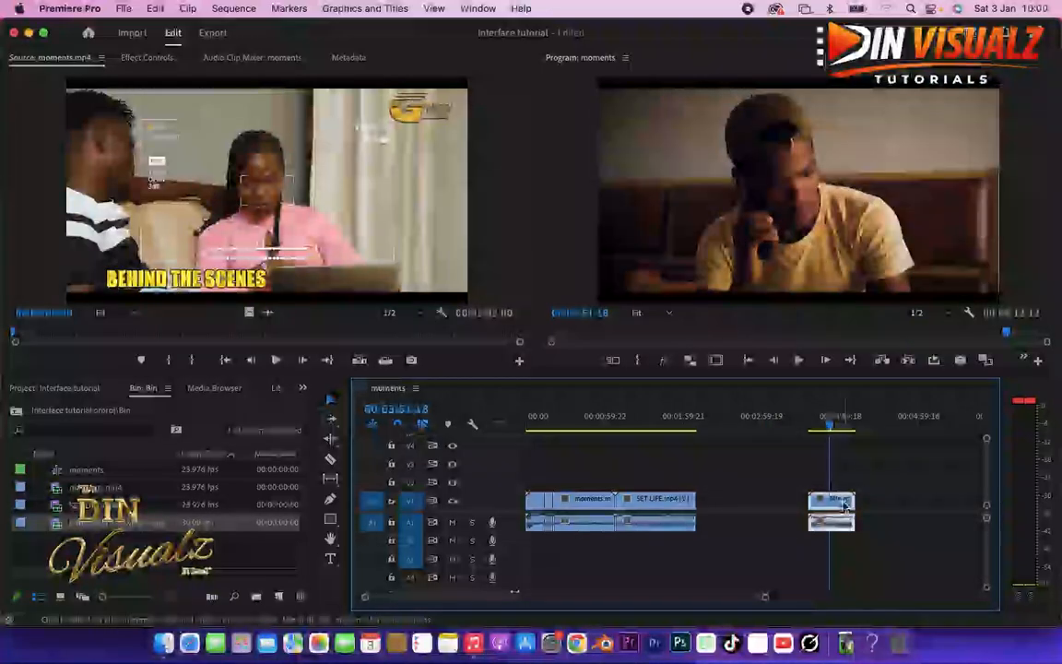
left_click(843, 505)
key("Delete")
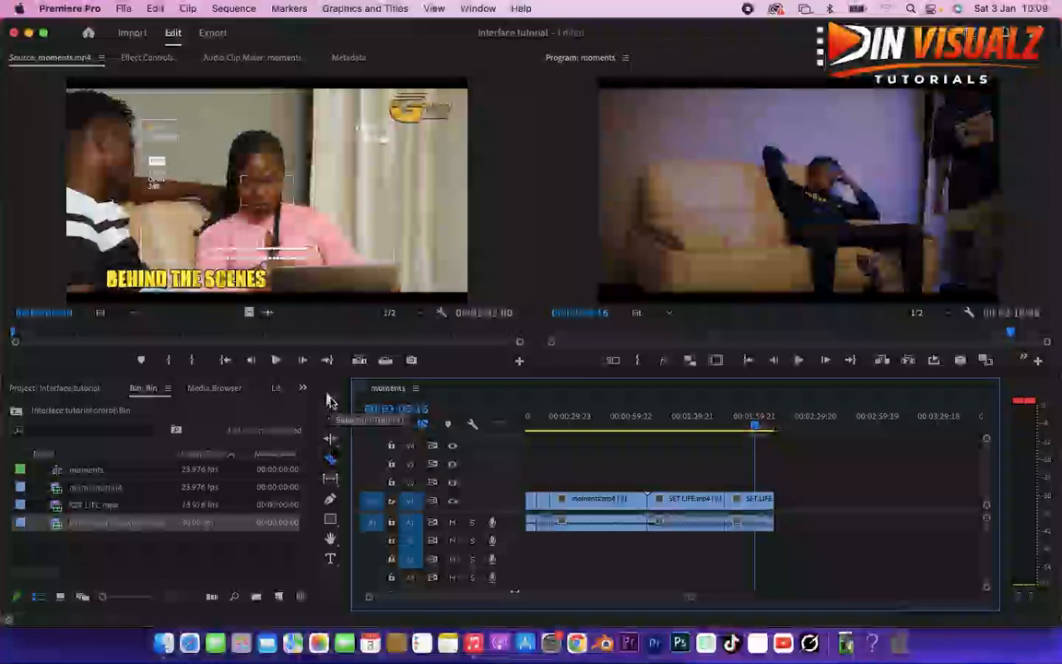
Separate the two SET LIFE segments, moving the last one to start at about 2:45 and the preceding one to about 1:44.
left_click(331, 401)
left_click(765, 510)
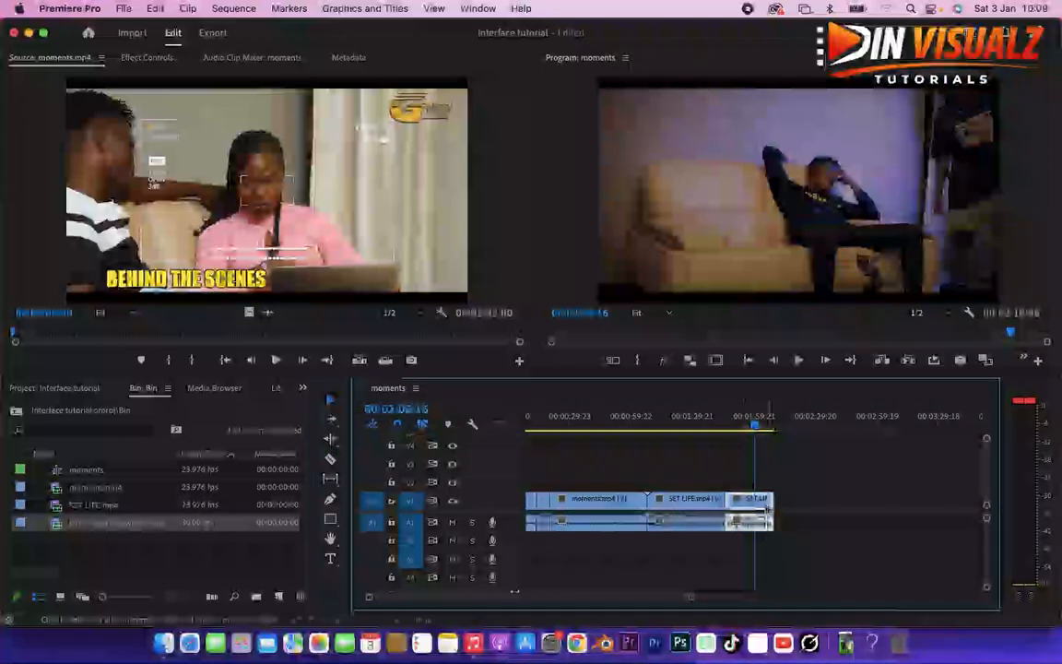
left_click_drag(765, 510, 872, 509)
left_click_drag(705, 511, 734, 510)
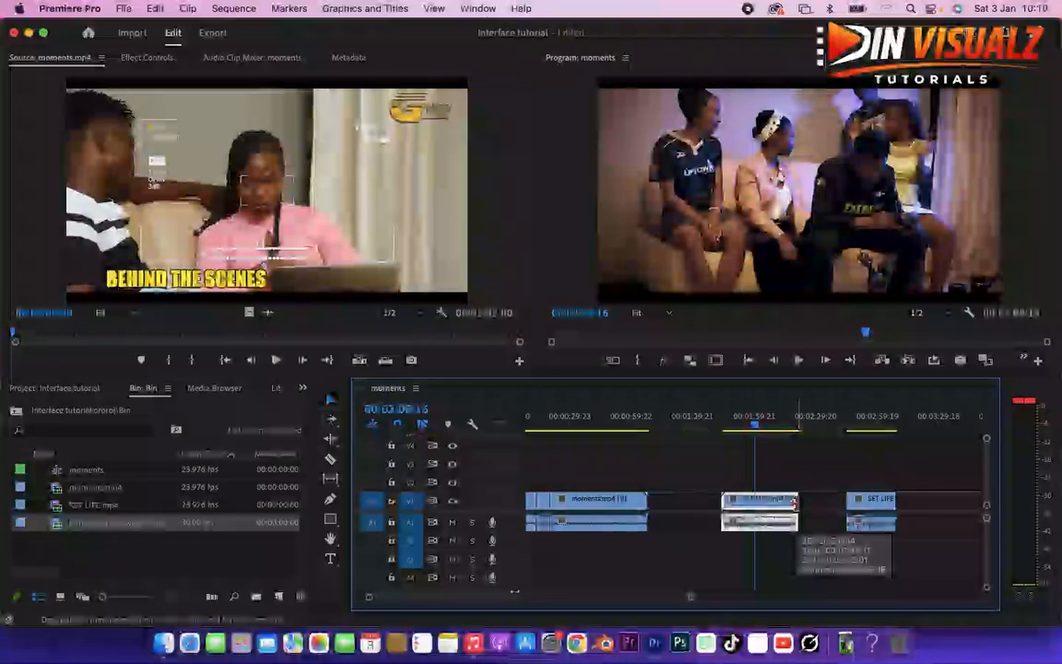
Shorten the middle SET LIFE segment's end to the playhead at about 2:00 and extend it back out.
left_click(795, 501)
left_click_drag(795, 500, 754, 503)
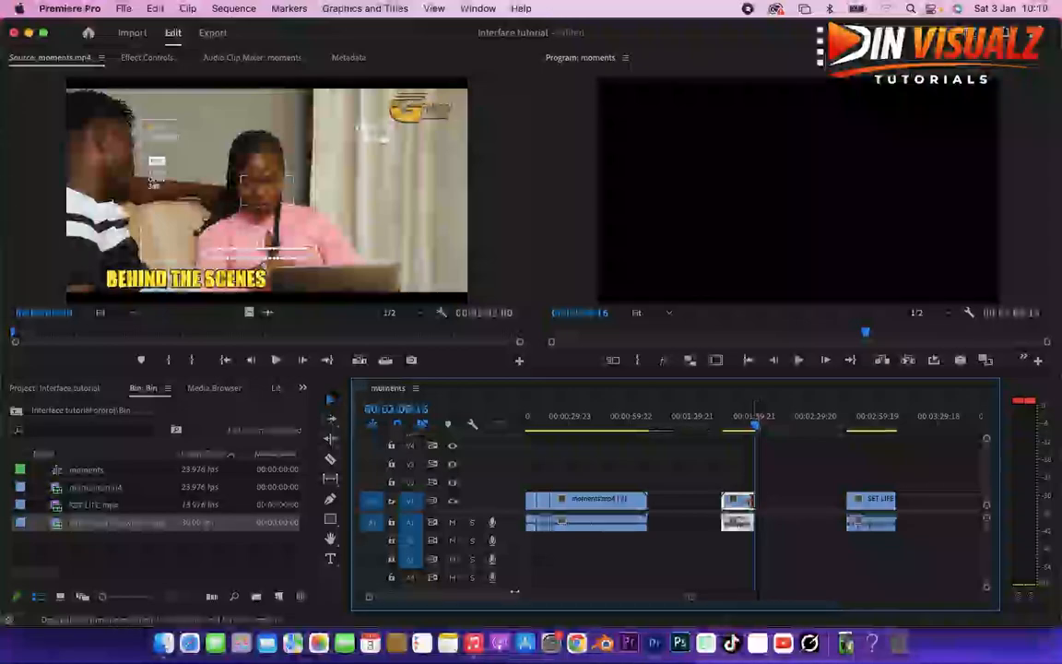
left_click_drag(754, 502, 801, 502)
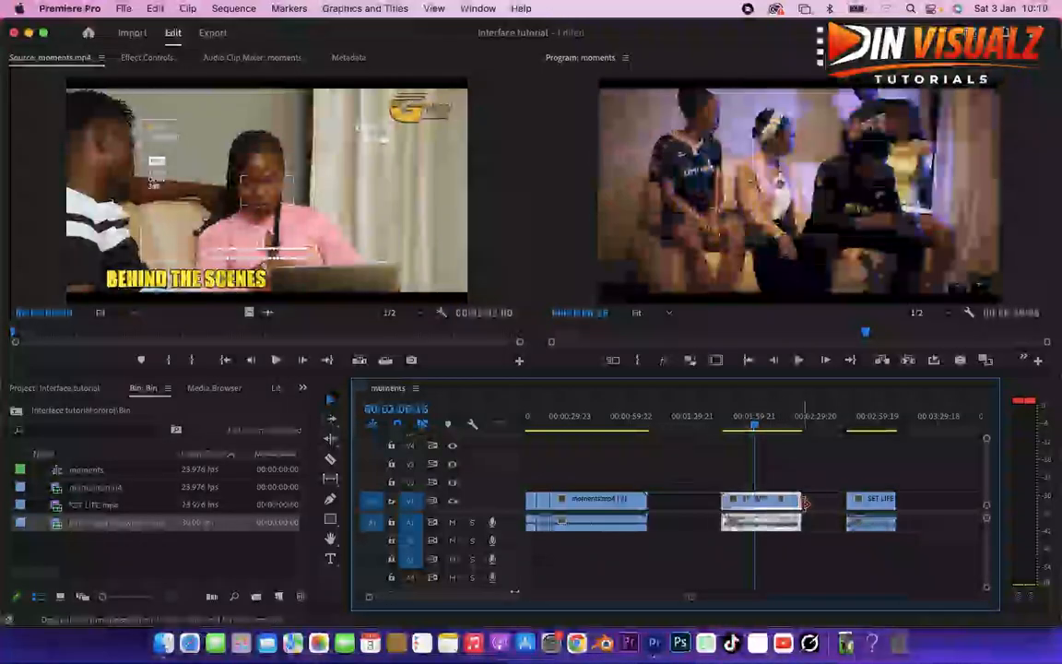
Place the playhead at about 2:13 and trim the end of the middle SET LIFE segment back to it.
left_click(769, 422)
left_click(781, 422)
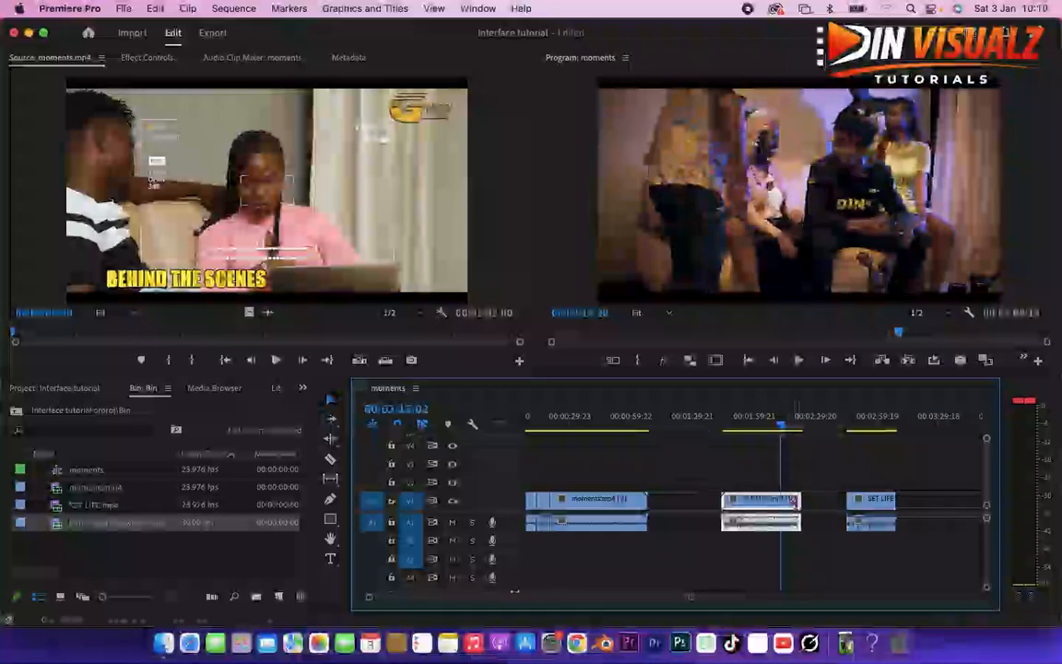
left_click_drag(797, 502, 784, 509)
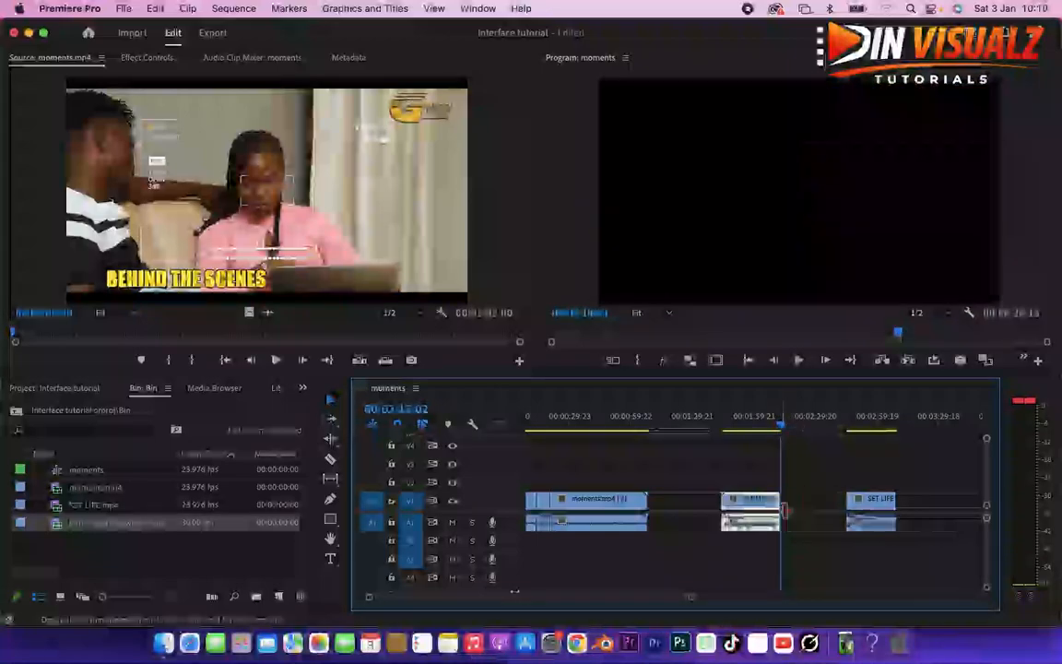
Move the trimmed SET LIFE segment closer to the moments clip and delete the remaining empty gap between them.
left_click(730, 422)
left_click(668, 422)
left_click(715, 505)
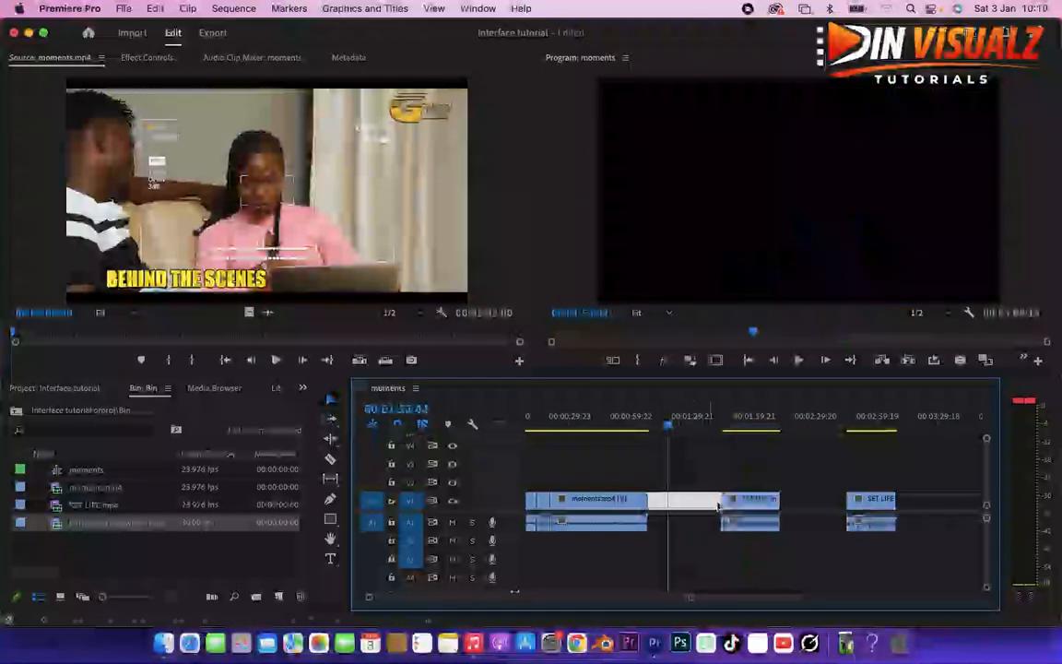
left_click_drag(750, 505, 725, 502)
left_click(679, 506)
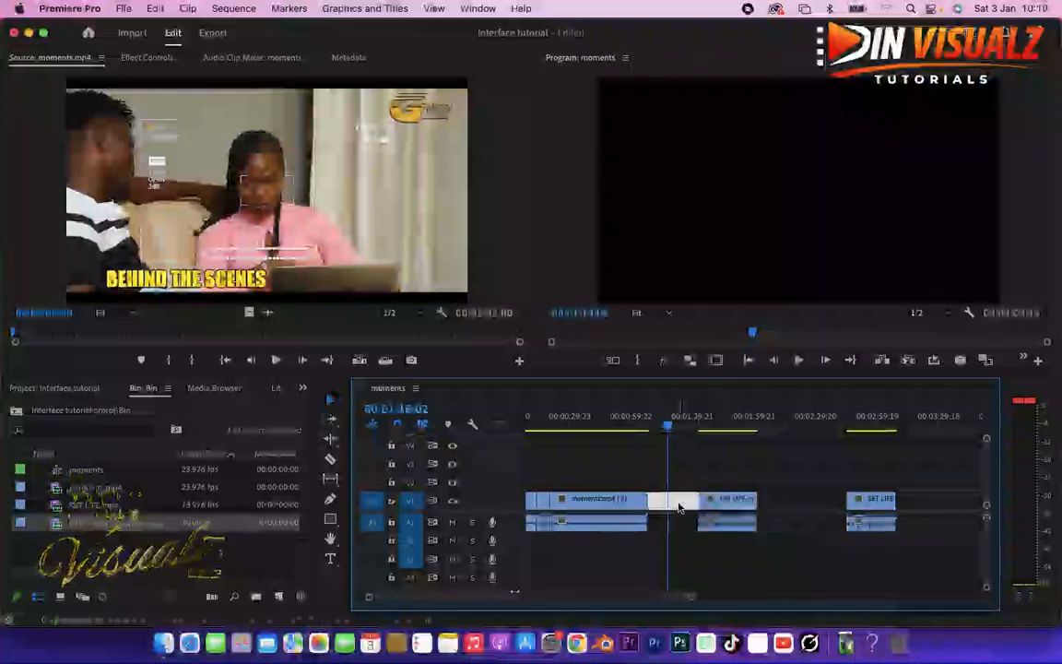
key("Delete")
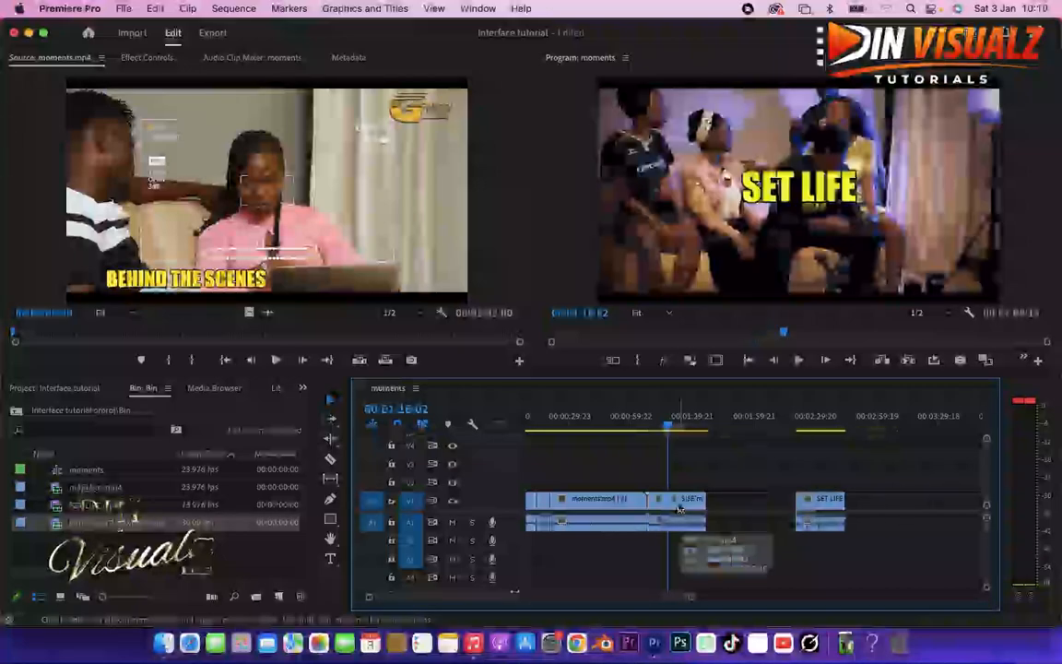
Delete the empty gap between the trimmed SET LIFE segment and the last SET LIFE segment.
left_click(743, 508)
key("Delete")
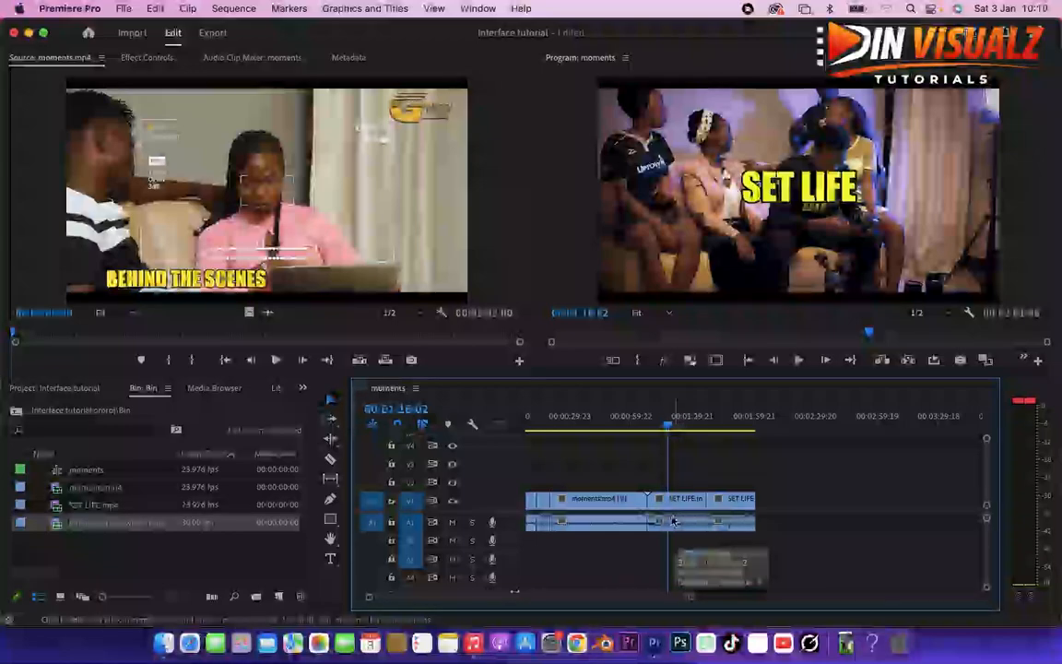
mouse_move(725, 502)
left_mouse_down()
mouse_move(759, 503)
mouse_move(731, 503)
left_mouse_up()
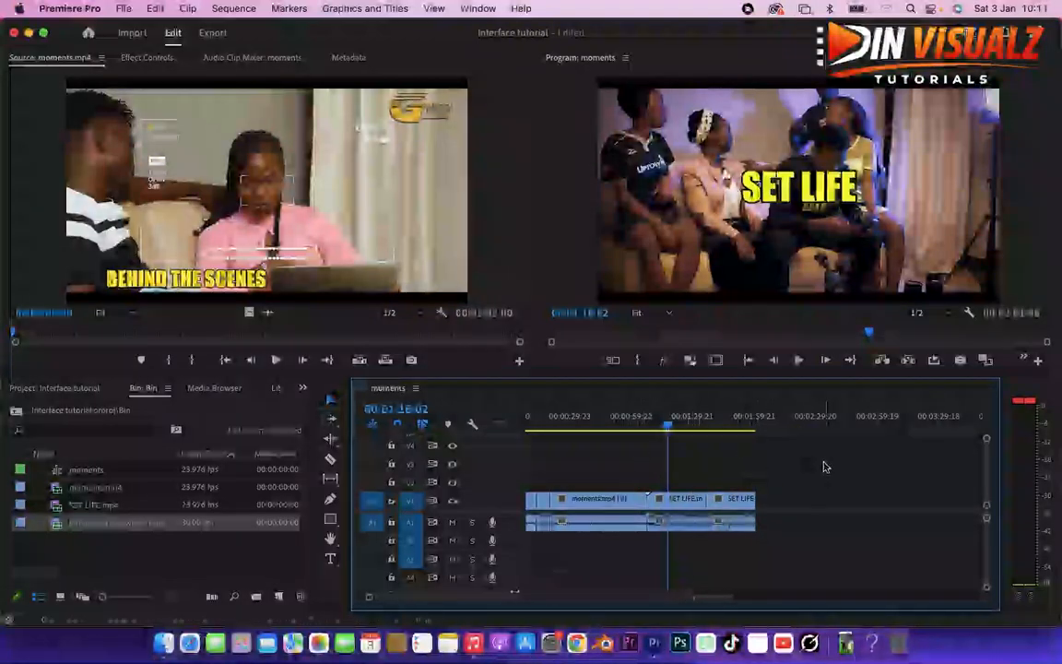
Move the last SET LIFE segment far along the timeline so it starts at about 4:51.
left_click_drag(674, 600, 696, 600)
left_click_drag(606, 510, 991, 508)
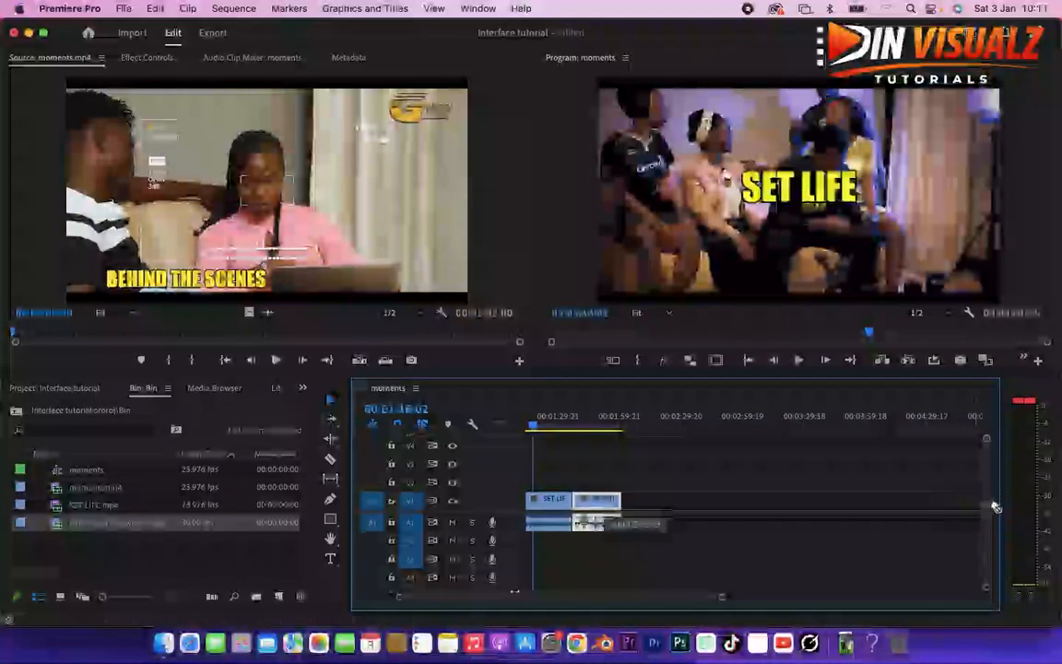
left_click_drag(649, 601, 726, 597)
left_click_drag(584, 513, 974, 506)
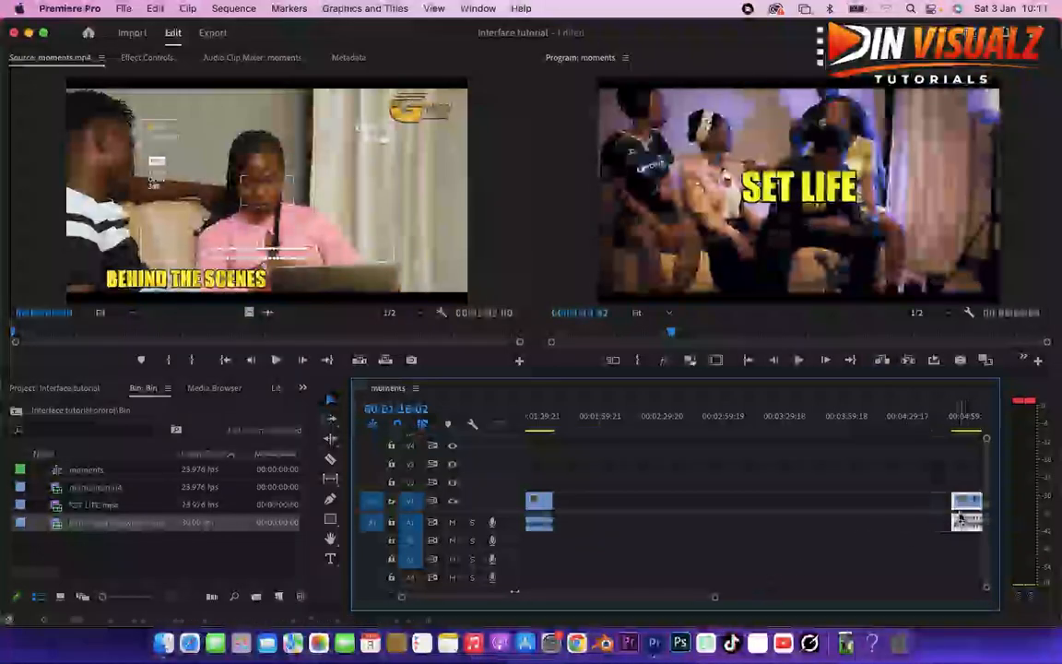
Locate the moved SET LIFE segment on the timeline and place the playhead inside it at about 5:06.
left_click_drag(687, 602, 624, 601)
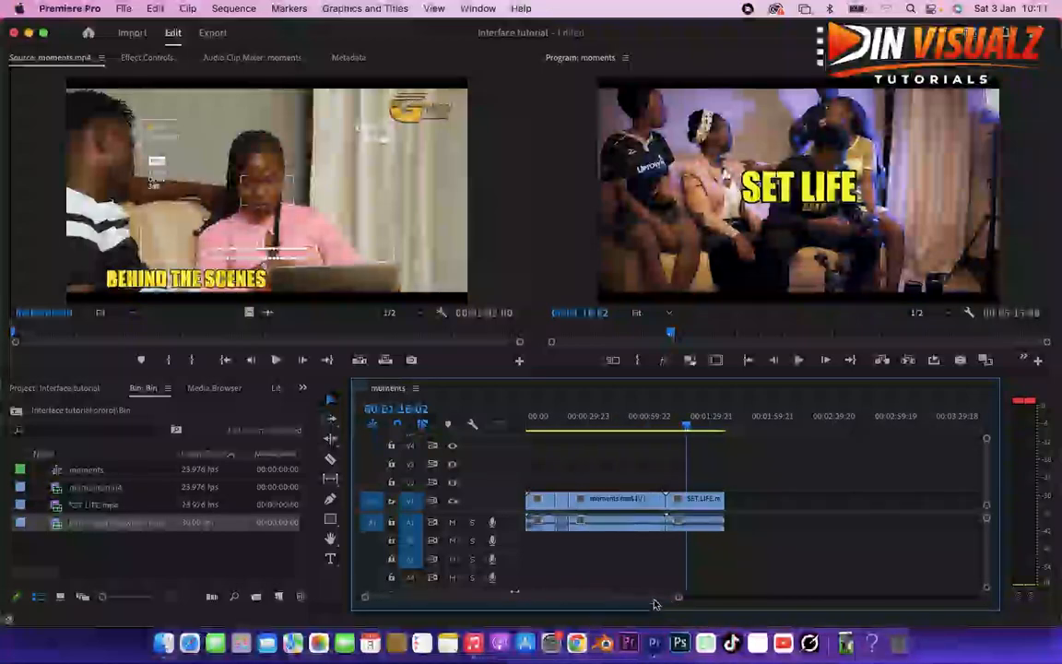
left_click_drag(621, 602, 715, 604)
left_click(662, 419)
left_click(682, 418)
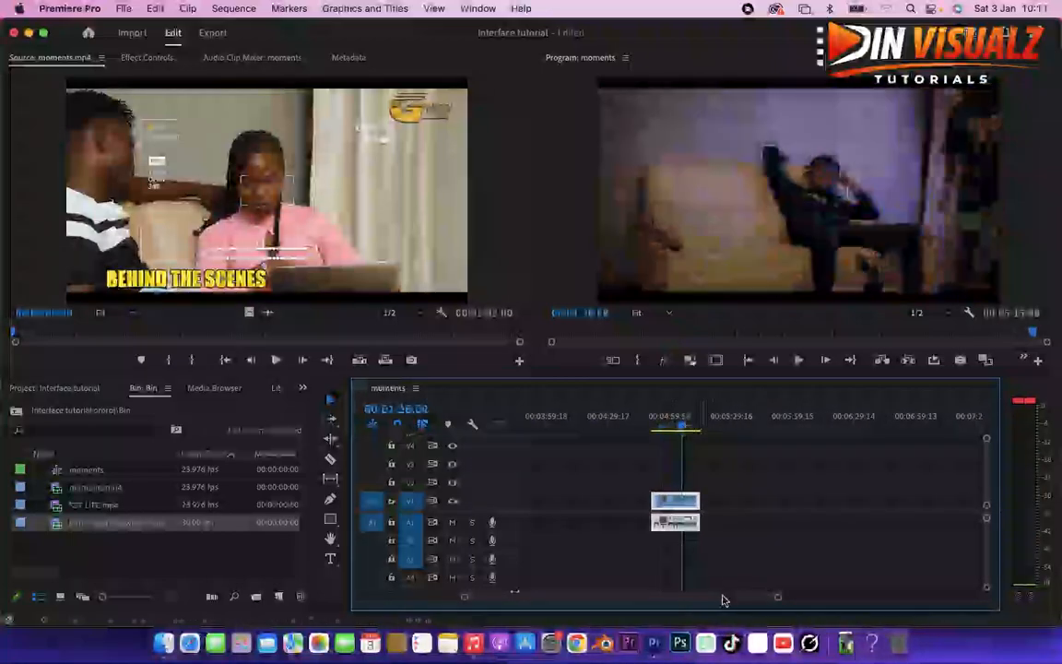
Zoom the timeline out to show all segments and back in on the isolated SET LIFE segment.
left_click_drag(774, 599, 907, 598)
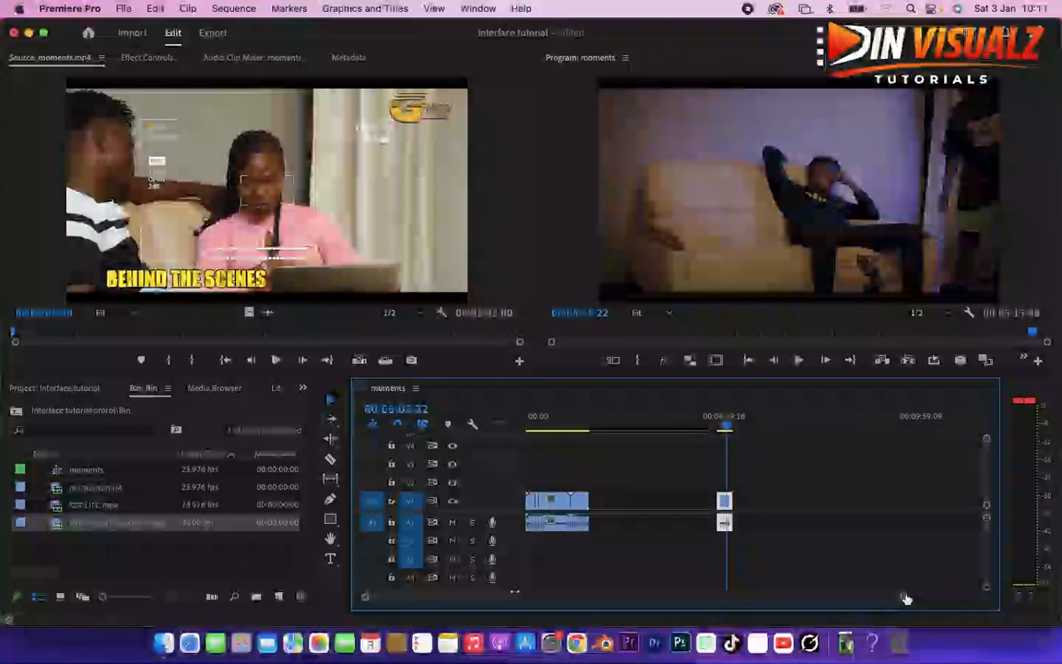
key("minus")
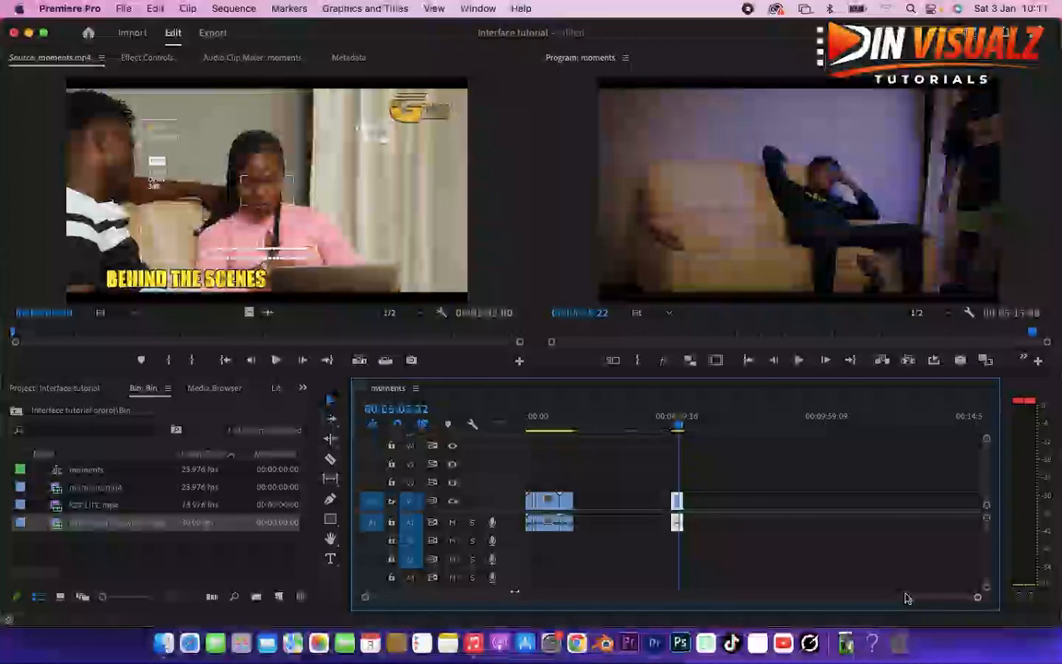
key("equal")
key("equal")
key("equal")
key("equal")
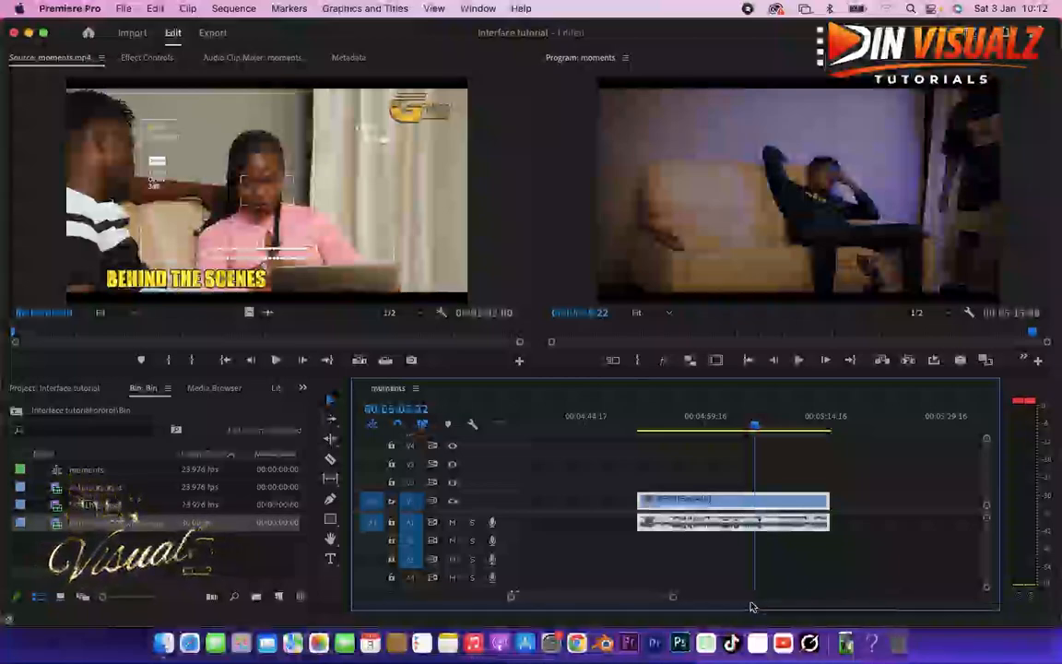
key("equal")
Delete the long empty gap before the isolated SET LIFE segment so it joins the rest of the sequence.
key("minus")
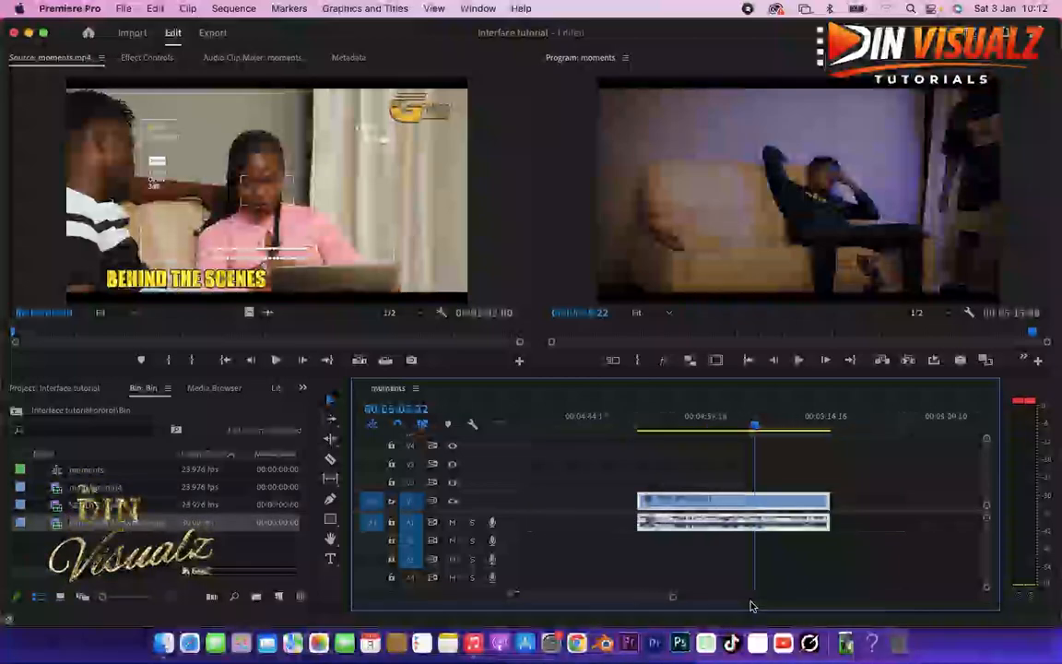
key("minus")
key("minus")
key("minus")
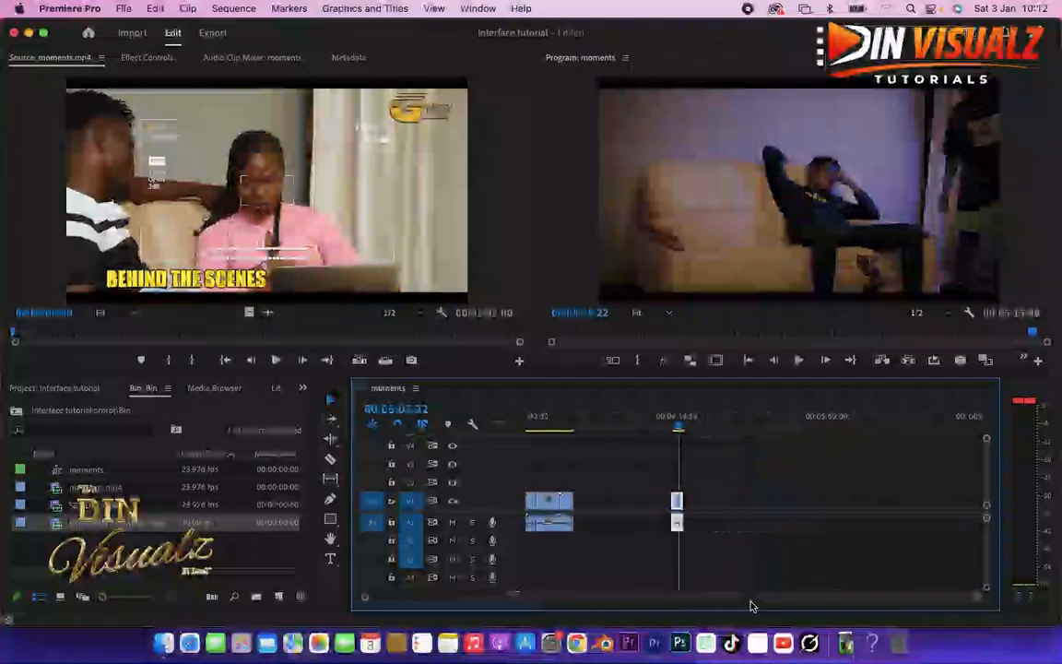
left_click(619, 509)
key("Delete")
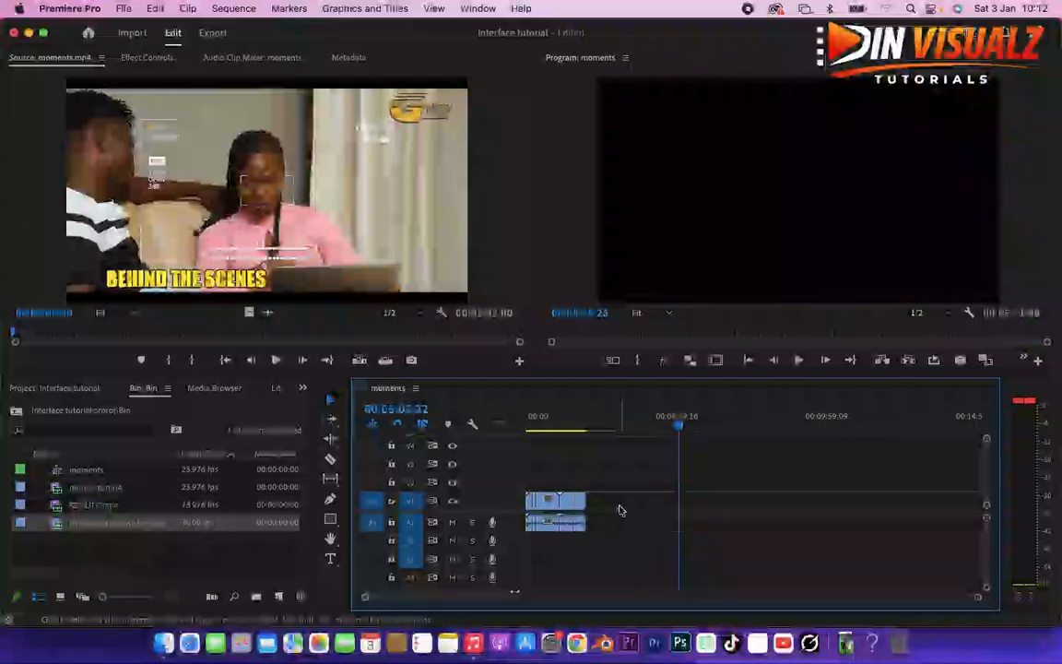
Place the playhead at about 1:37 in the SET LIFE footage and zoom the timeline in and out around it.
left_click_drag(569, 425, 575, 426)
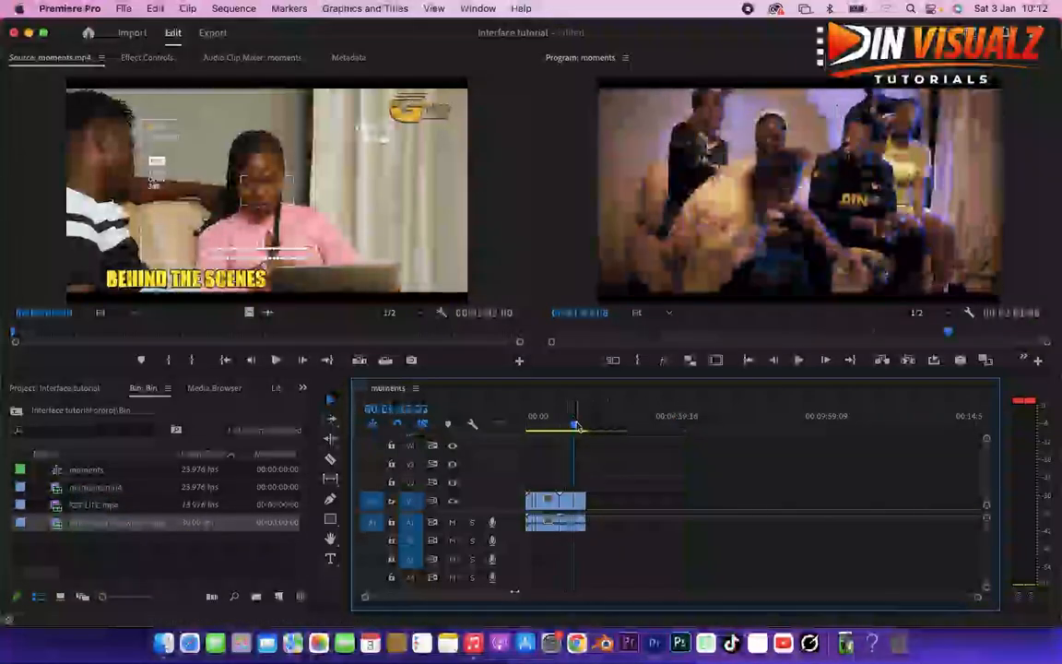
key("=")
key("=")
key("-")
key("=")
key("-")
key("-")
key("-")
key("=")
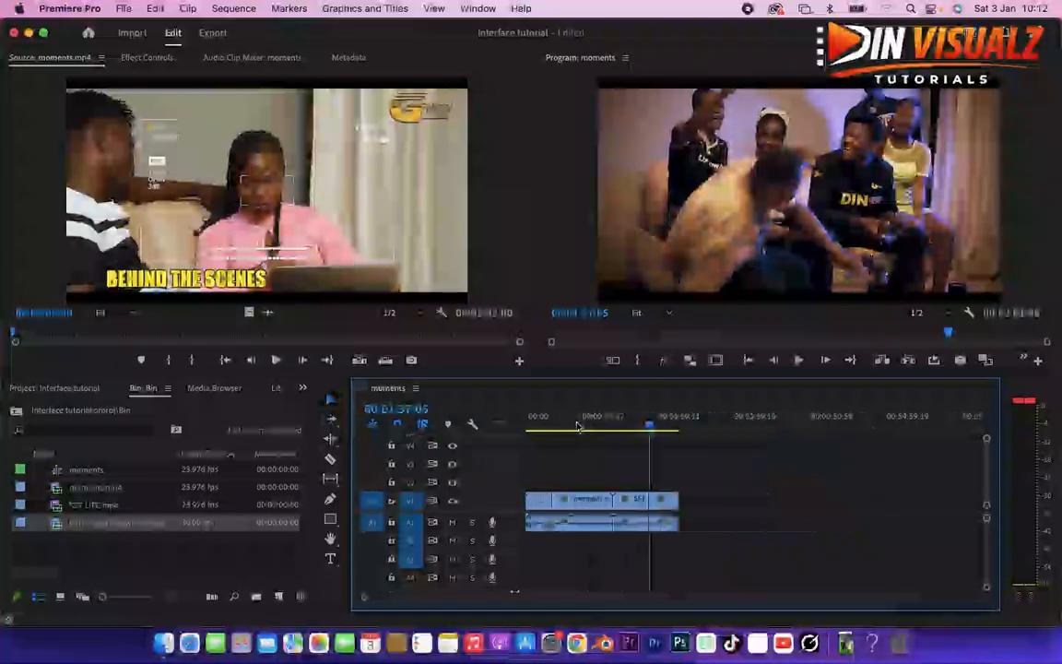
key("=")
key("-")
key("=")
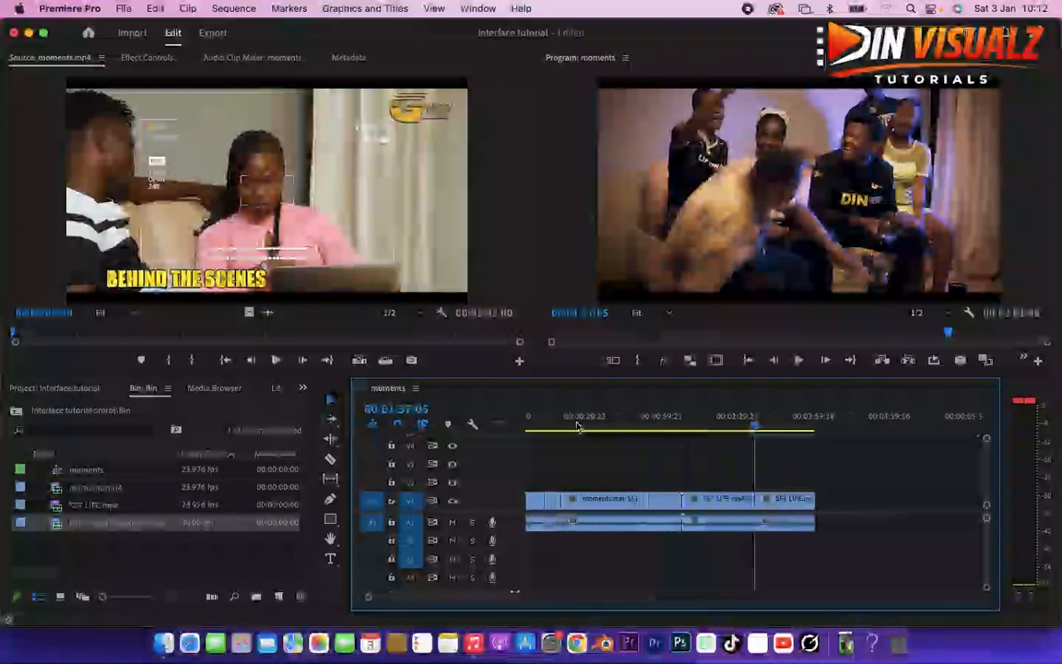
key("=")
key("=")
key("-")
key("-")
key("-")
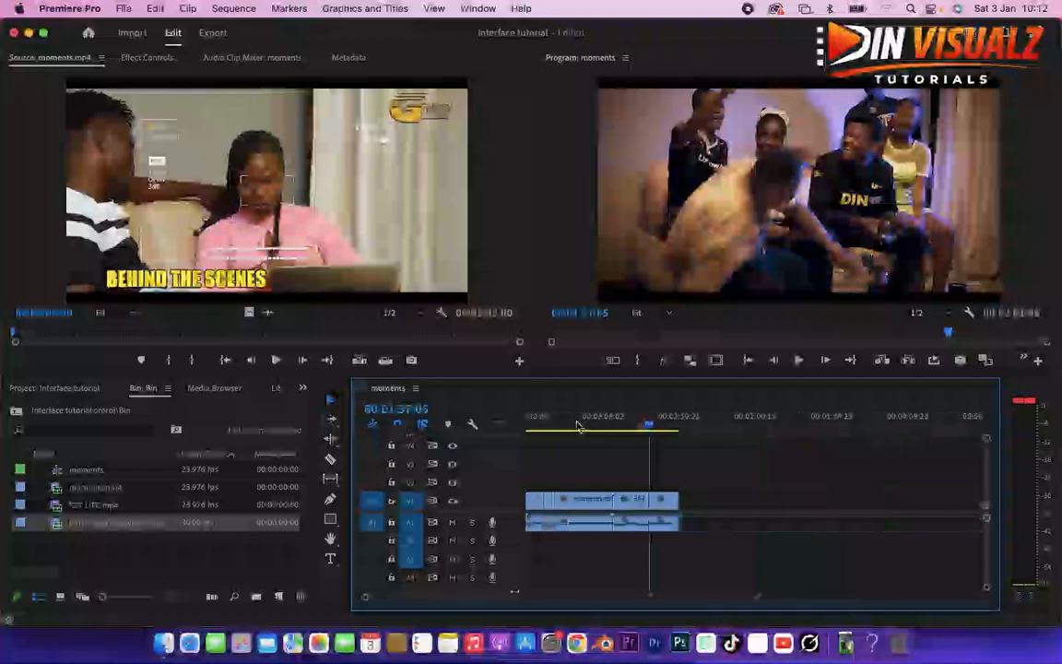
Zoom the timeline in and out around the playhead at about 1:37, finishing with the whole sequence in view.
key("=")
key("-")
key("-")
key("-")
key("=")
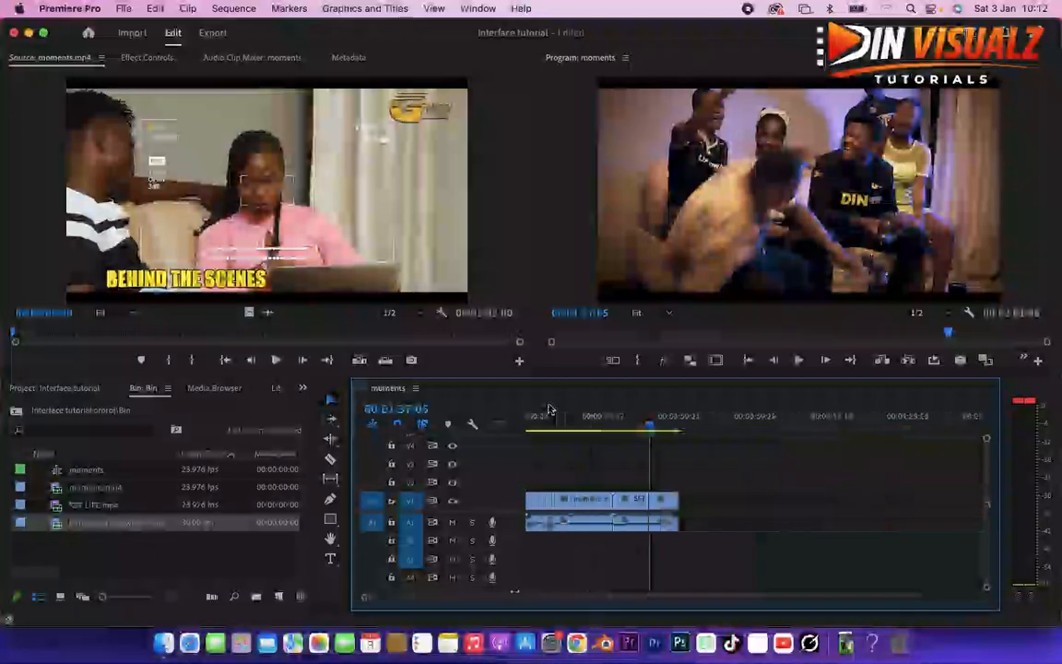
key("-")
key("=")
key("-")
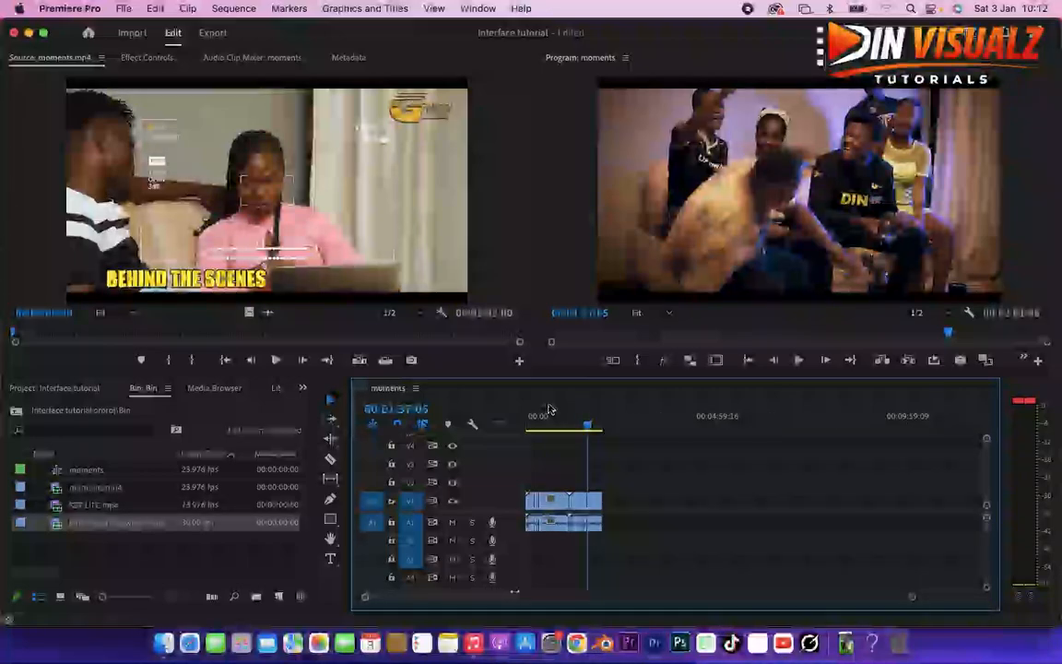
Rescale the timeline to a closer and a wider view of the sequence while switching between the Razor and Selection tools.
left_click_drag(917, 604, 784, 601)
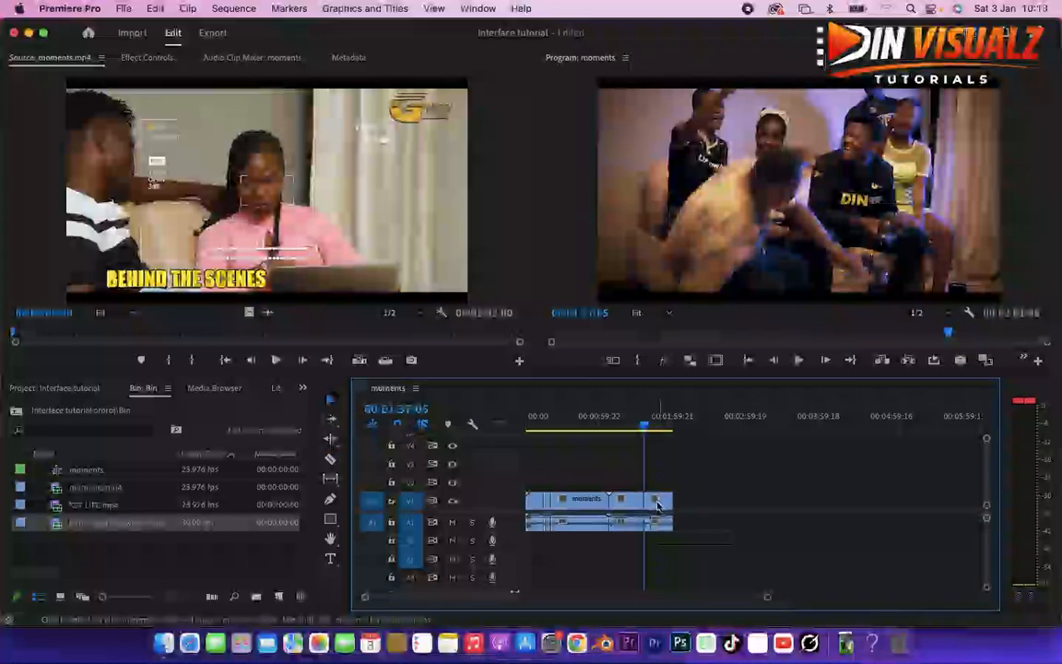
left_click(329, 400)
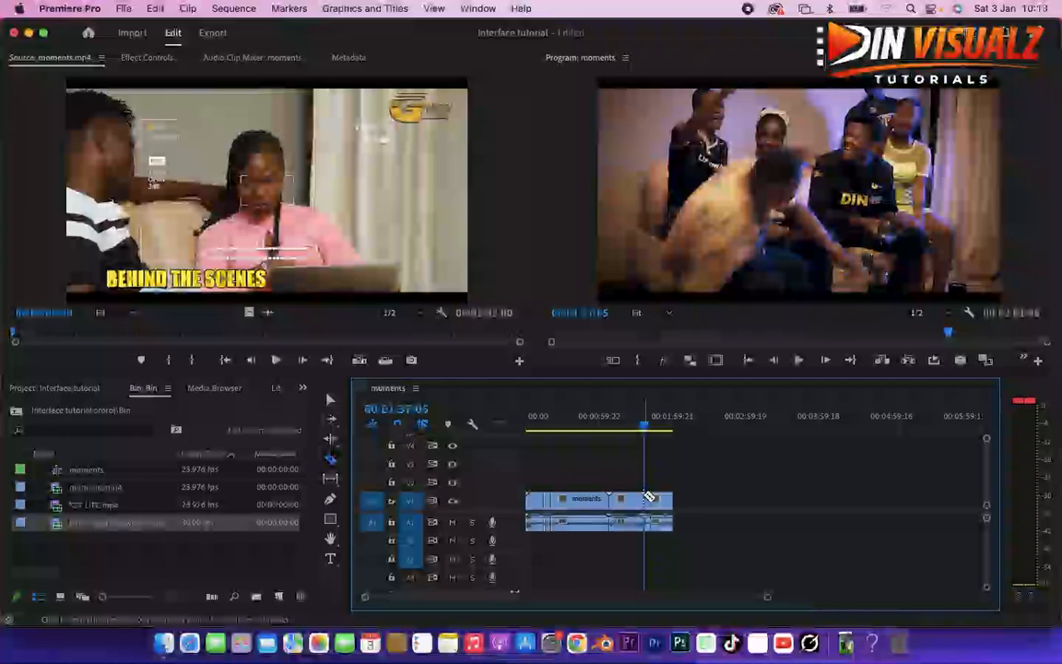
left_click_drag(768, 596, 726, 599)
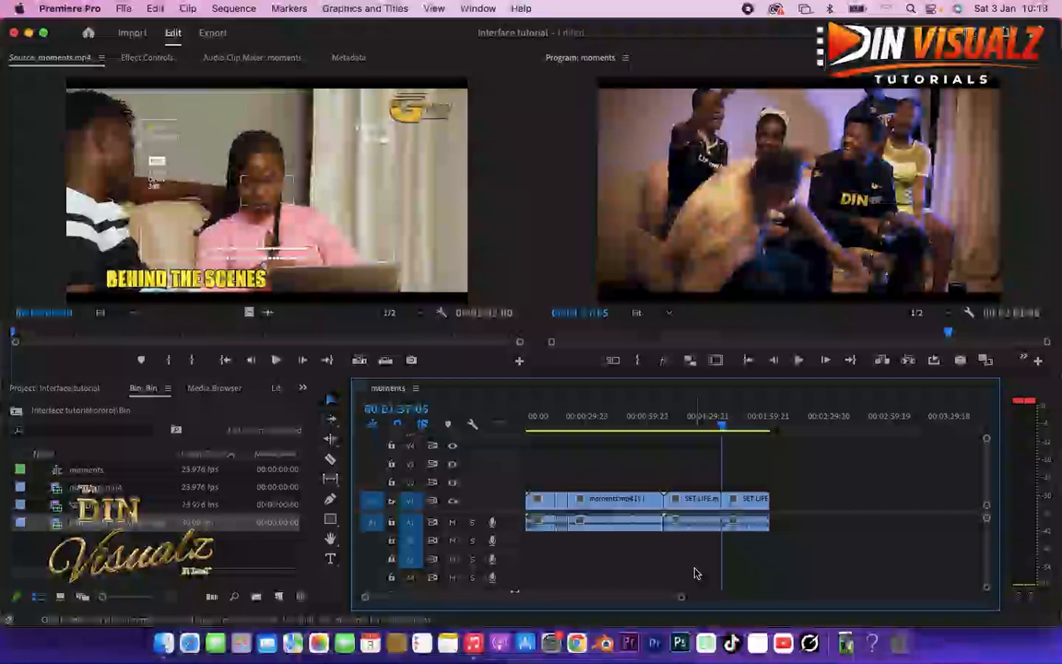
left_click_drag(682, 598, 763, 595)
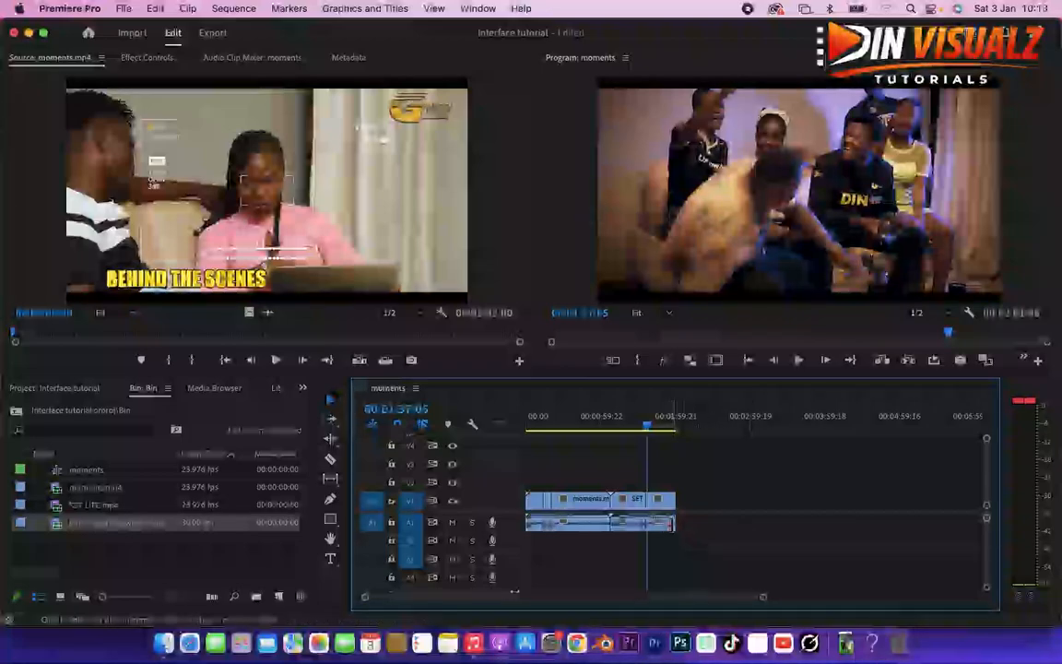
Activate the Razor tool and zoom the timeline out and back in around the SET LIFE segments.
key("c")
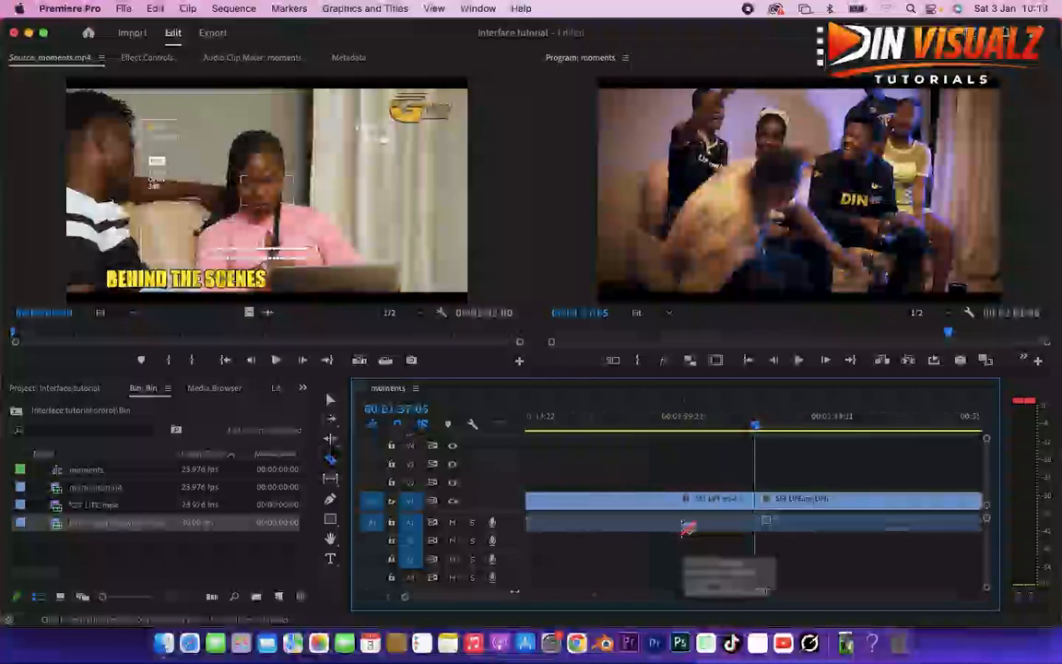
key("minus")
key("minus")
key("minus")
key("minus")
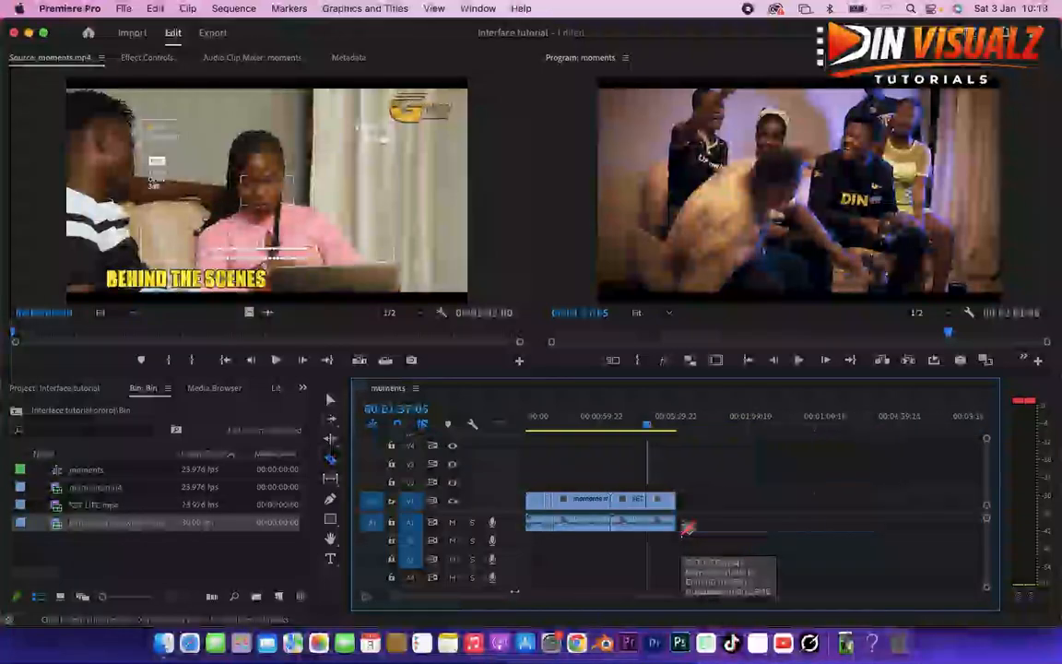
key("equal")
key("equal")
key("equal")
key("equal")
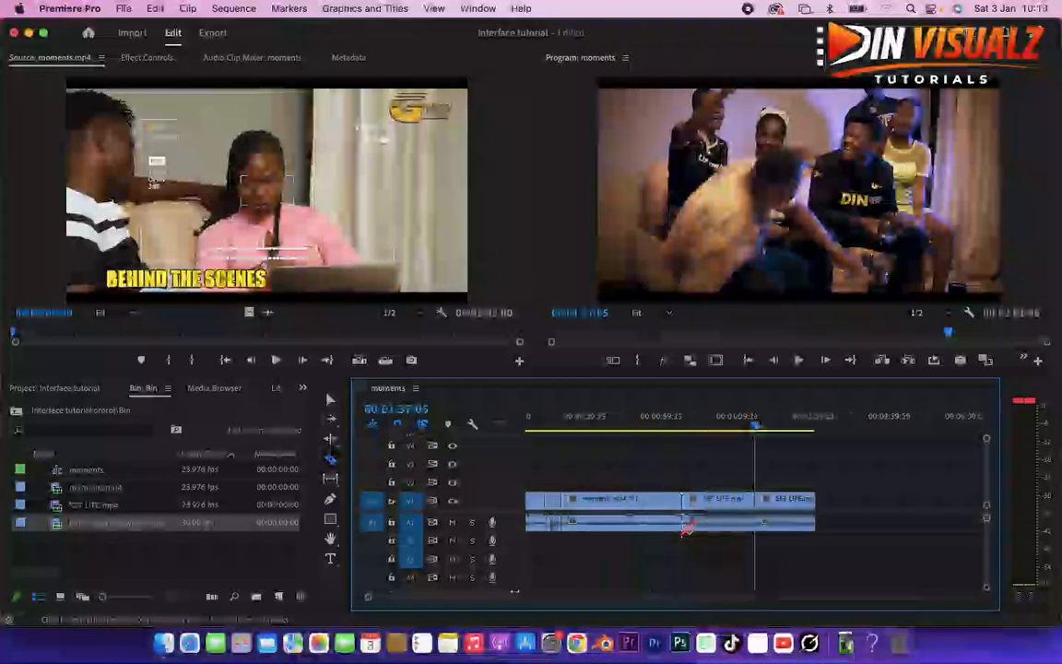
With the Selection tool, move the last SET LIFE segment away from the preceding one and delete the gap between them.
key("v")
left_click_drag(783, 502, 851, 502)
left_click(786, 505)
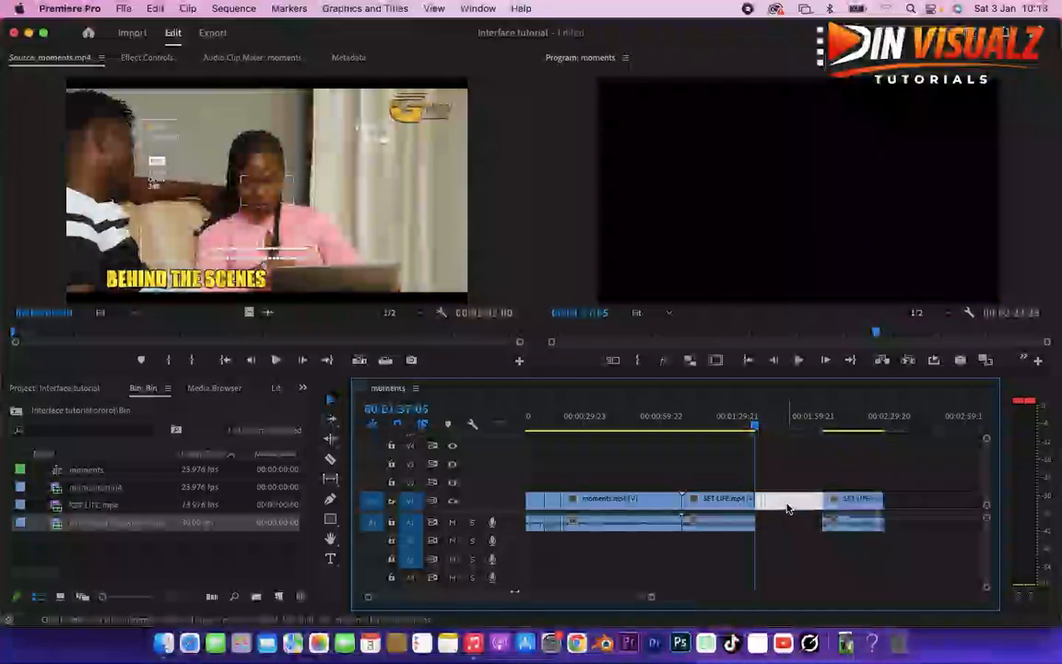
key("Delete")
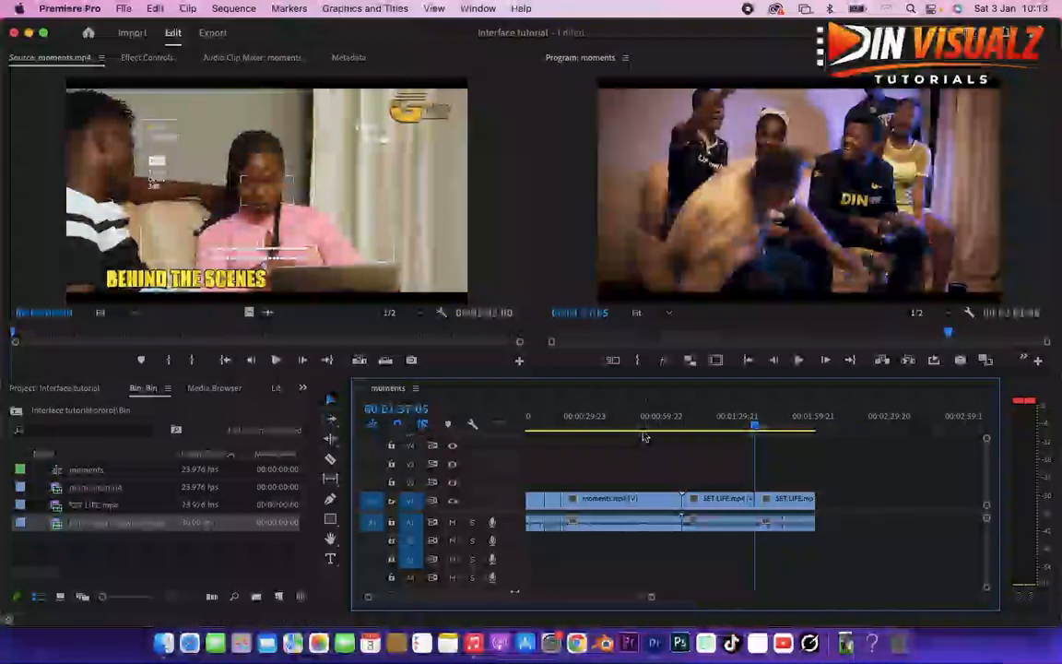
Place the playhead at about 0:45 in the moments.mp4 segment and enlarge the timeline view of the sequence.
key("minus")
key("minus")
key("minus")
left_click(557, 429)
key("equal")
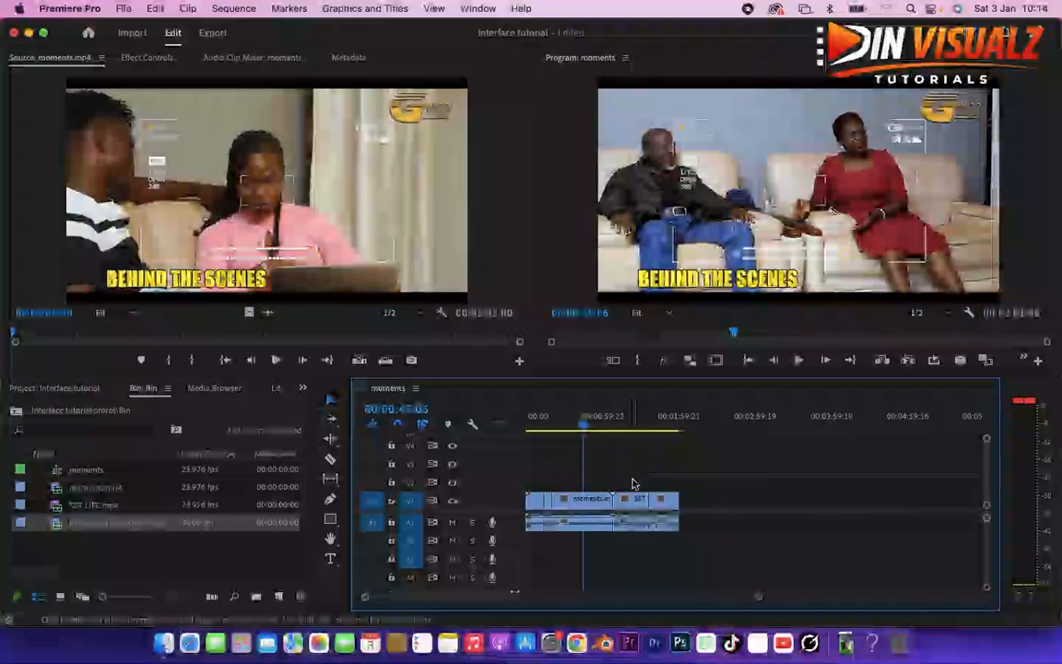
left_click_drag(760, 597, 744, 598)
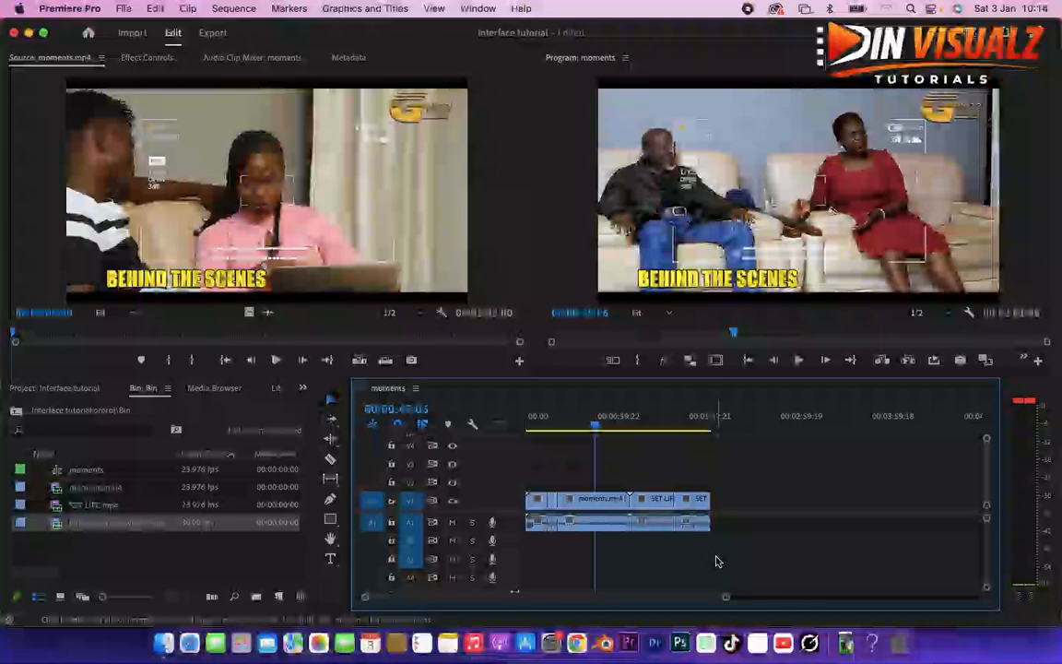
left_click_drag(722, 597, 701, 600)
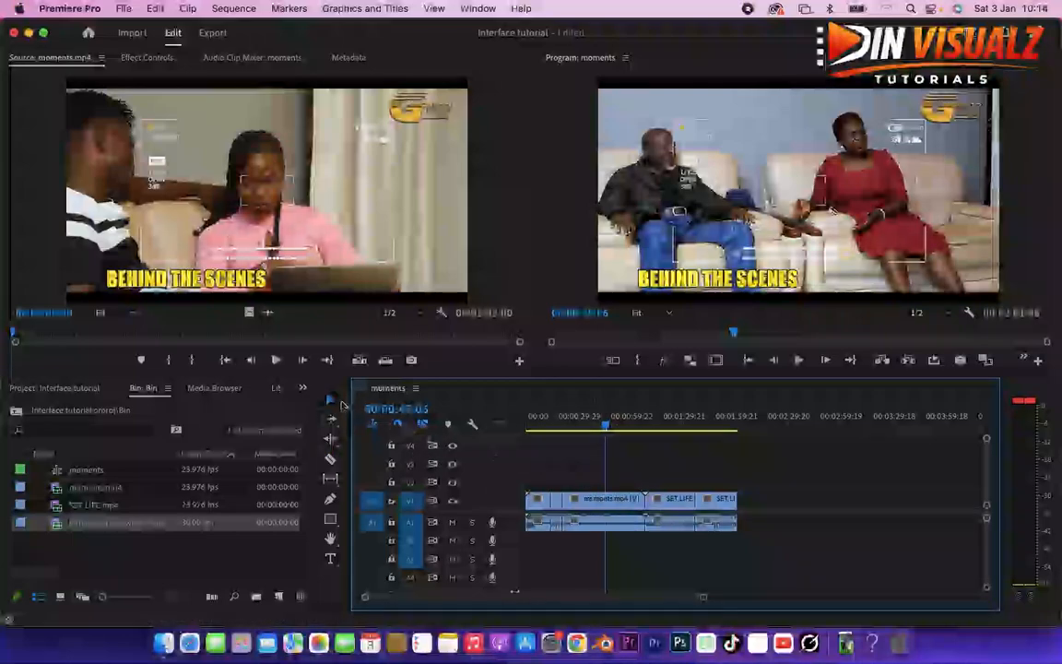
Separate the final SET LIFE segment from the sequence once more and close the empty gap before it.
left_click_drag(726, 513, 799, 513)
left_click(733, 510)
key("Delete")
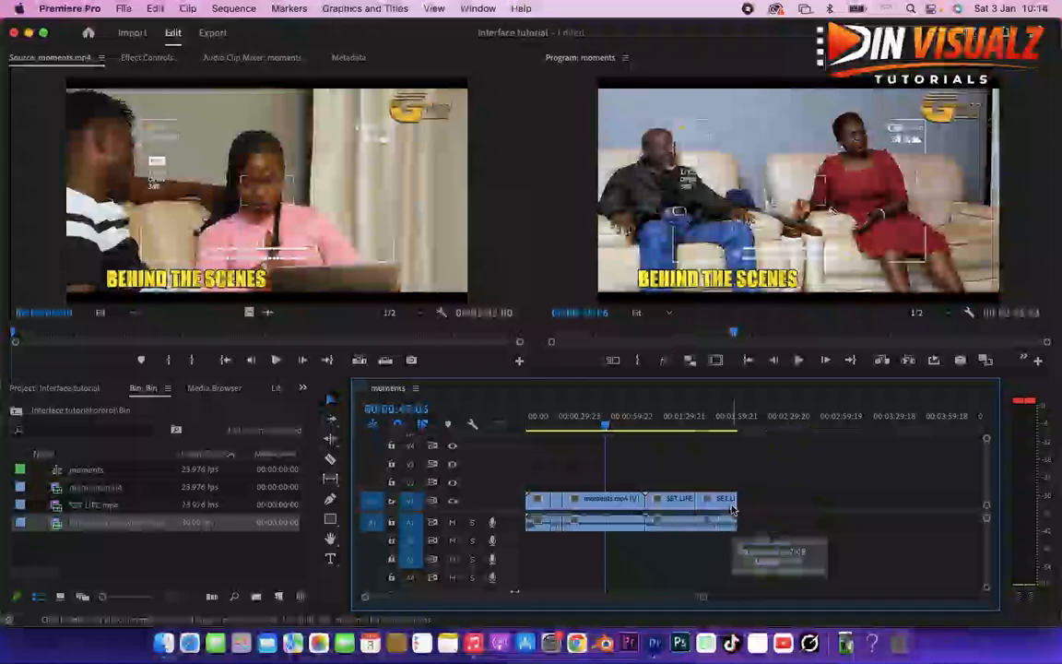
Zoom the timeline in around the playhead in the moments.mp4 segment and back out to the full sequence.
key("=")
key("=")
key("=")
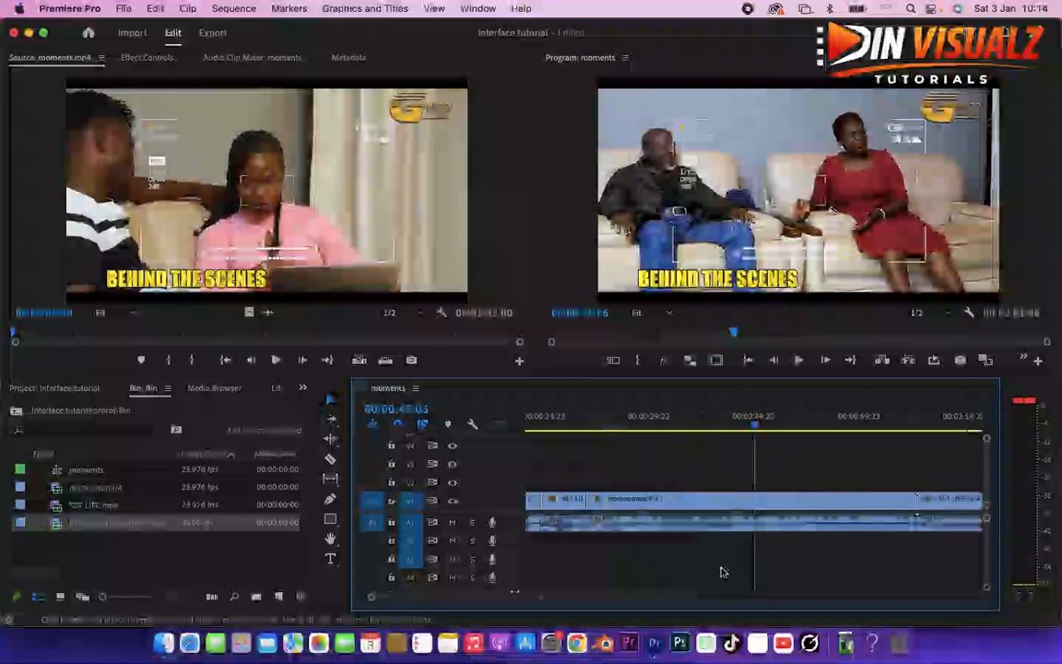
key("minus")
key("minus")
key("minus")
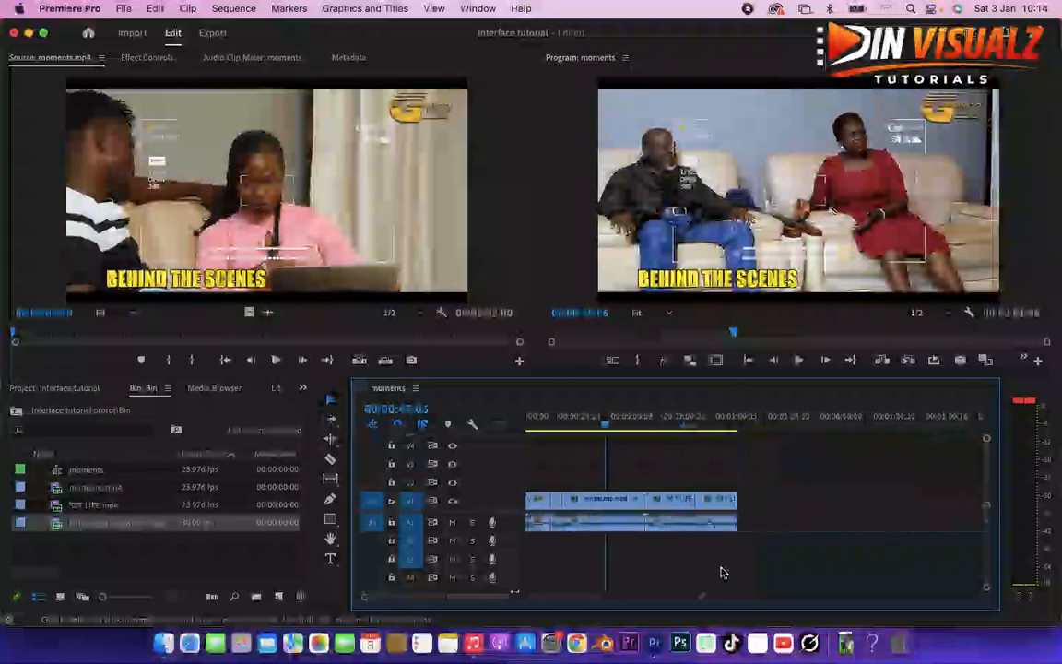